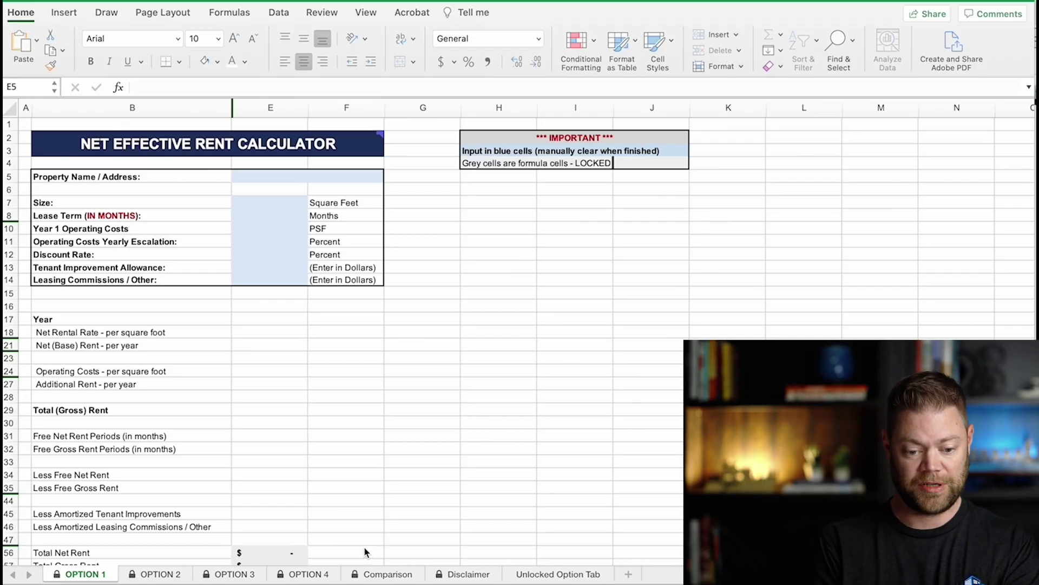
Enter 'Scenario 1' as the OPTION 1 property name in cell E5.
{"action": "left_click", "coordinate": [274, 180]}
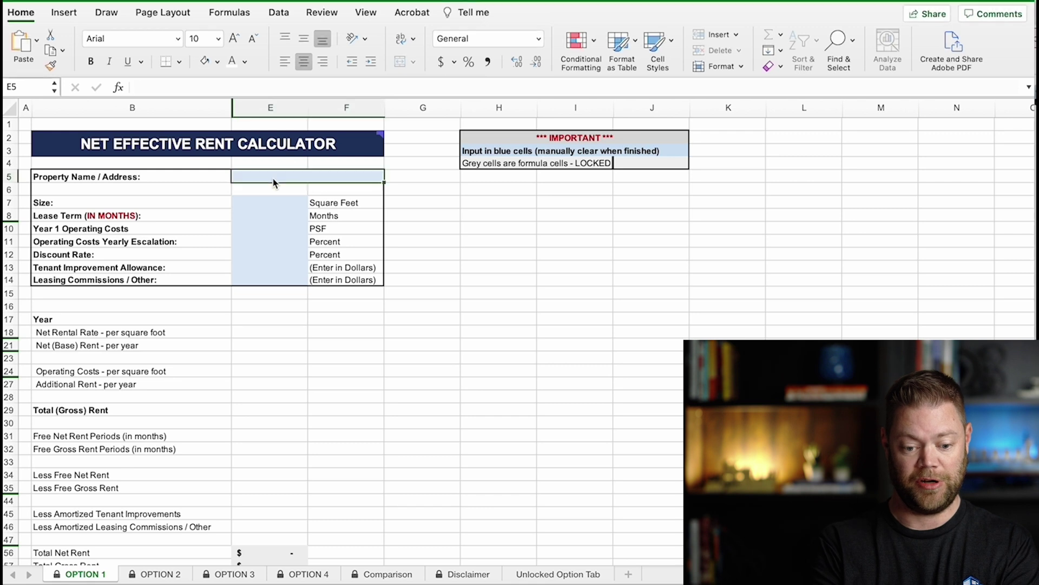
{"action": "type", "text": "Scenar"}
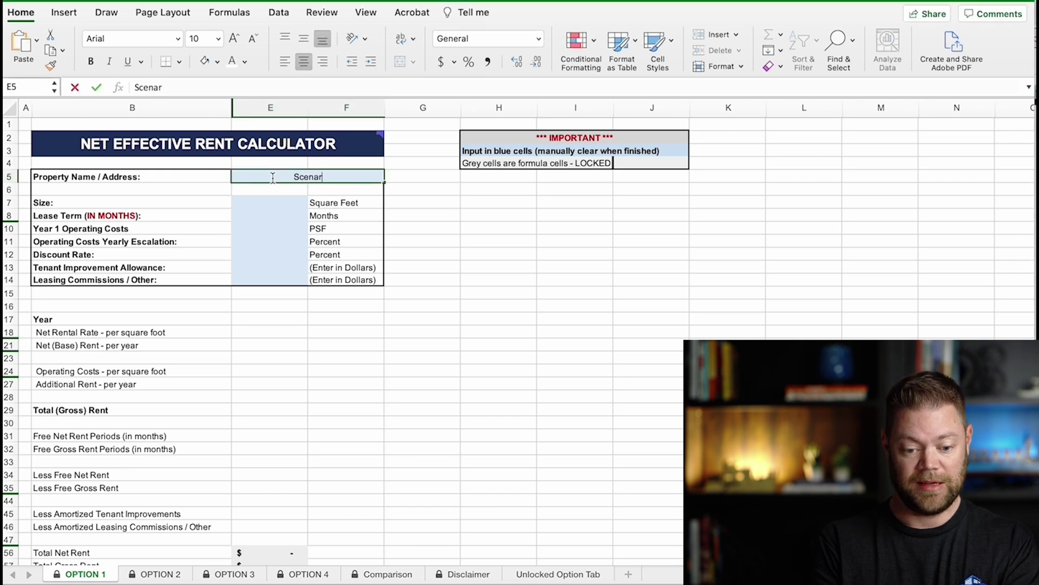
{"action": "type", "text": "io"}
{"action": "key", "text": "Return"}
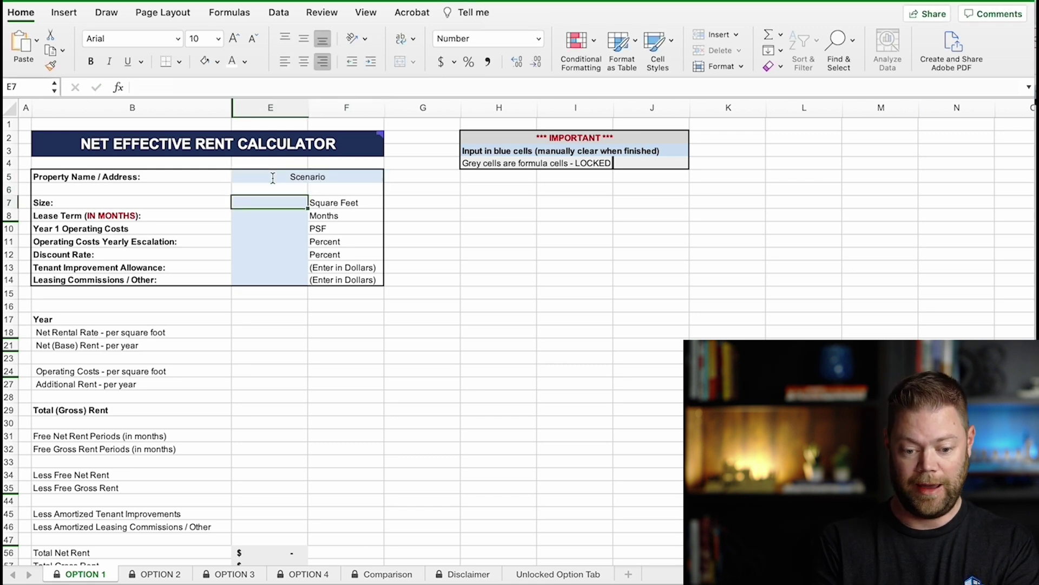
{"action": "key", "text": "Up"}
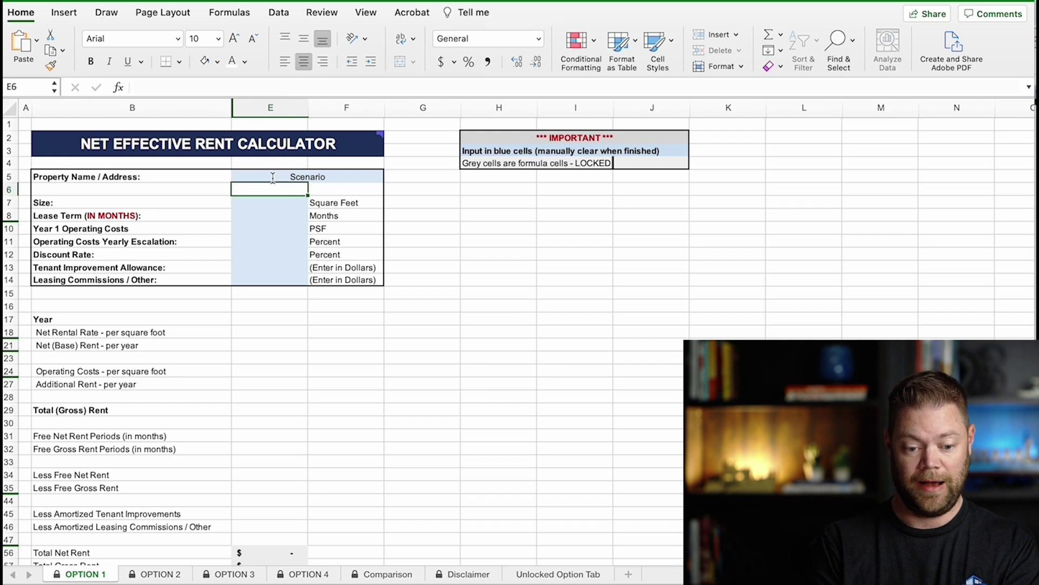
{"action": "left_click", "coordinate": [273, 178]}
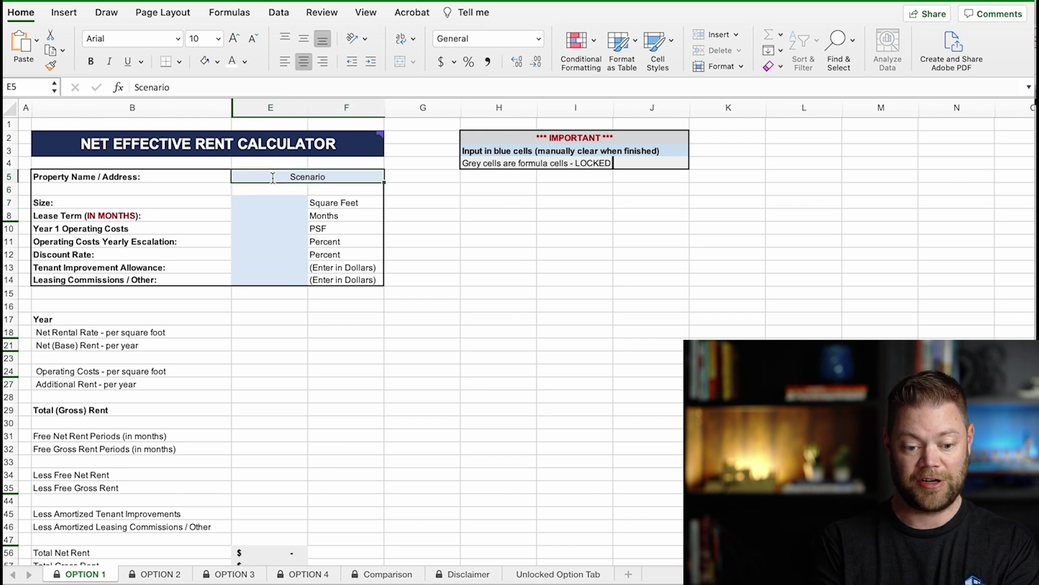
{"action": "left_click", "coordinate": [219, 88]}
{"action": "type", "text": "1"}
{"action": "key", "text": "Return"}
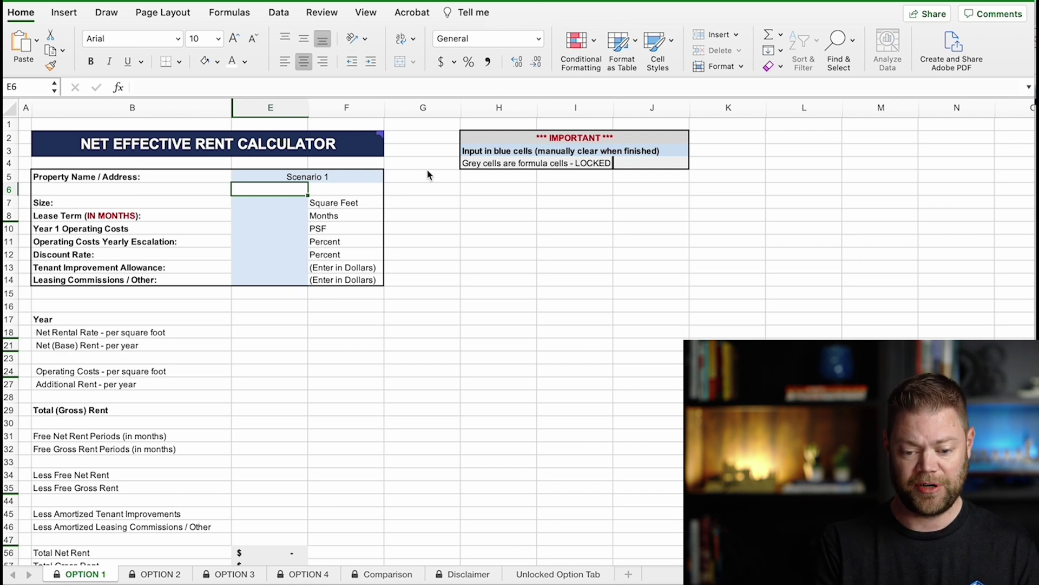
{"action": "left_click", "coordinate": [576, 574]}
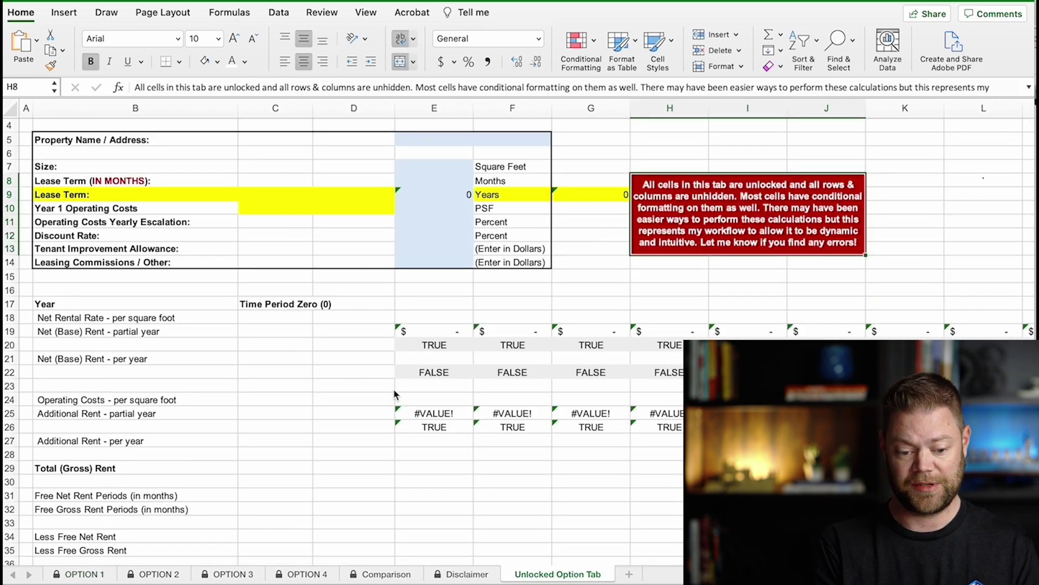
{"action": "scroll", "coordinate": [401, 399], "scroll_direction": "down", "scroll_amount": 5}
{"action": "scroll", "coordinate": [402, 405], "scroll_direction": "down", "scroll_amount": 12}
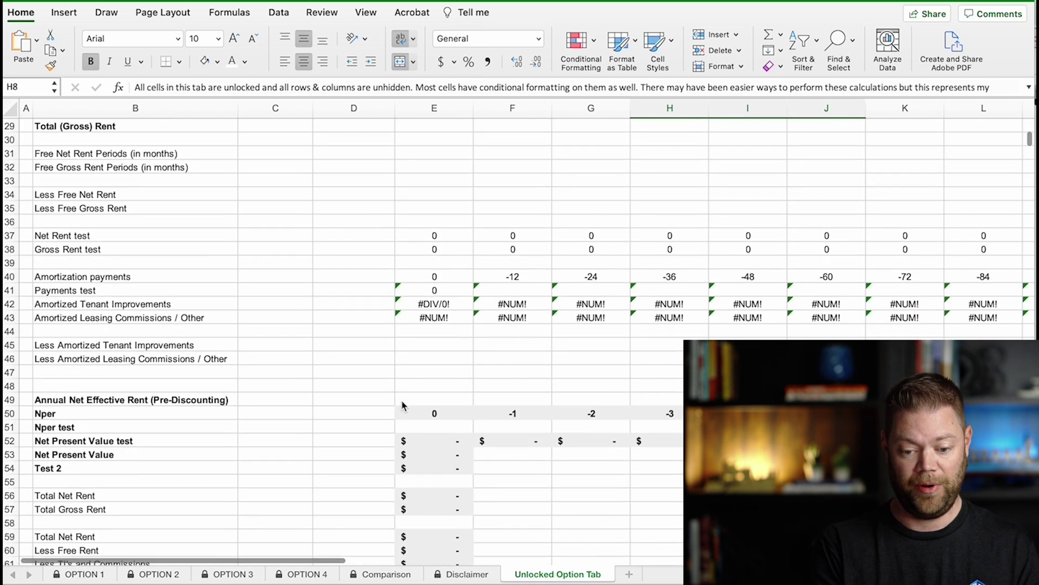
{"action": "scroll", "coordinate": [402, 405], "scroll_direction": "down", "scroll_amount": 5}
{"action": "scroll", "coordinate": [402, 405], "scroll_direction": "up", "scroll_amount": 12}
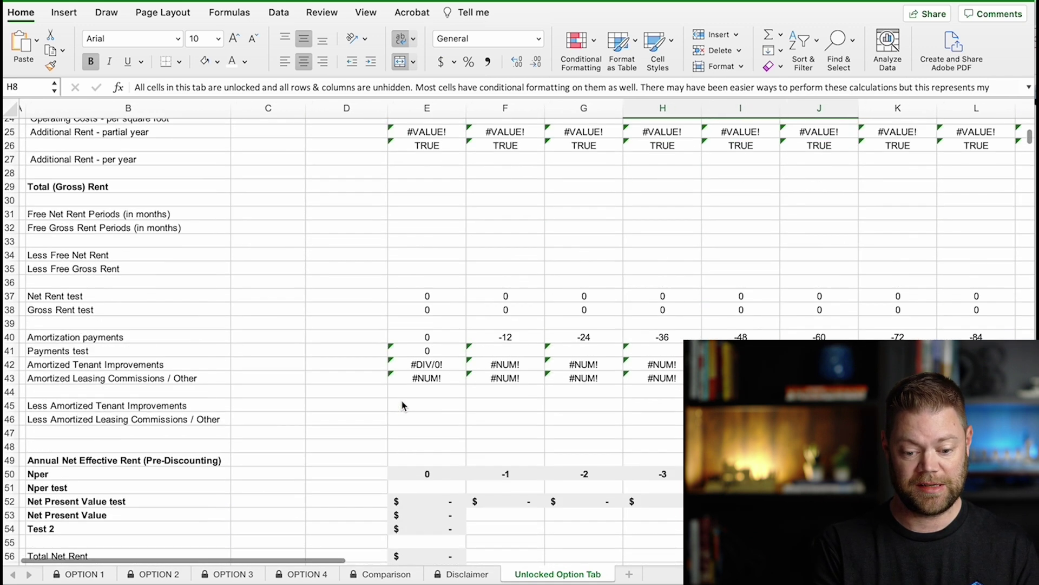
{"action": "left_click", "coordinate": [434, 410]}
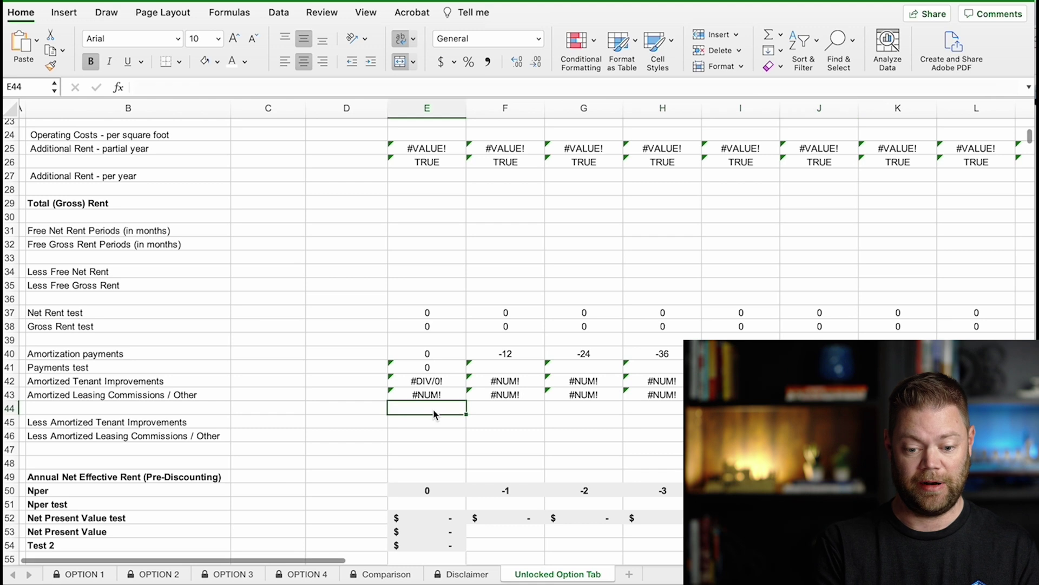
{"action": "left_click", "coordinate": [439, 372]}
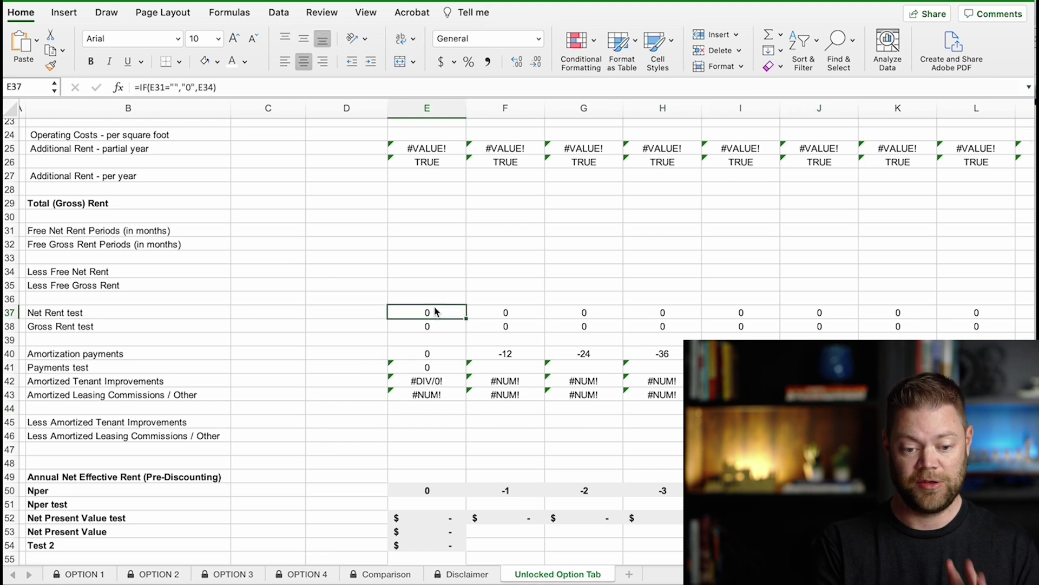
{"action": "left_click", "coordinate": [426, 163]}
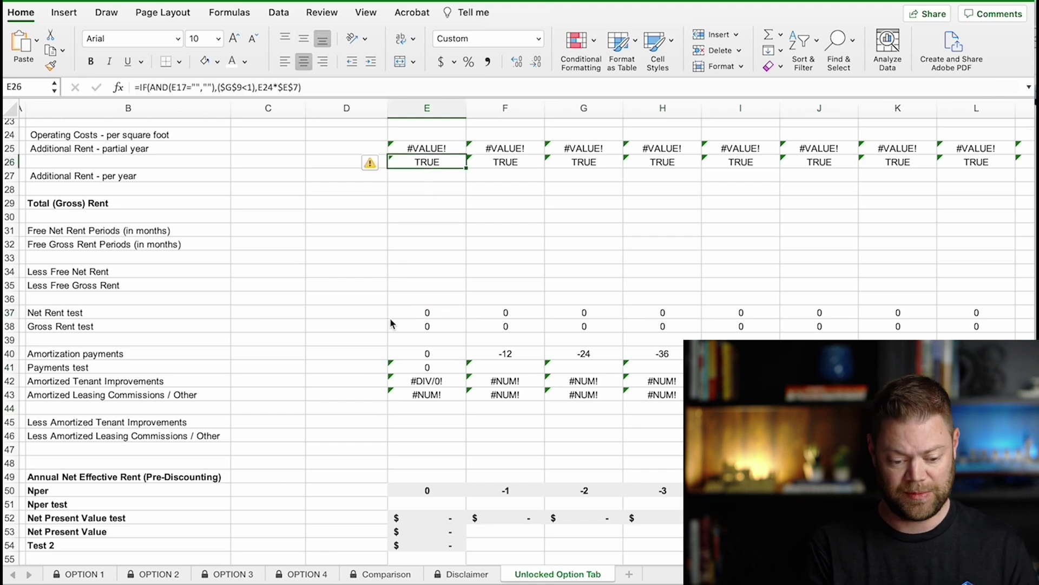
{"action": "left_click", "coordinate": [82, 574]}
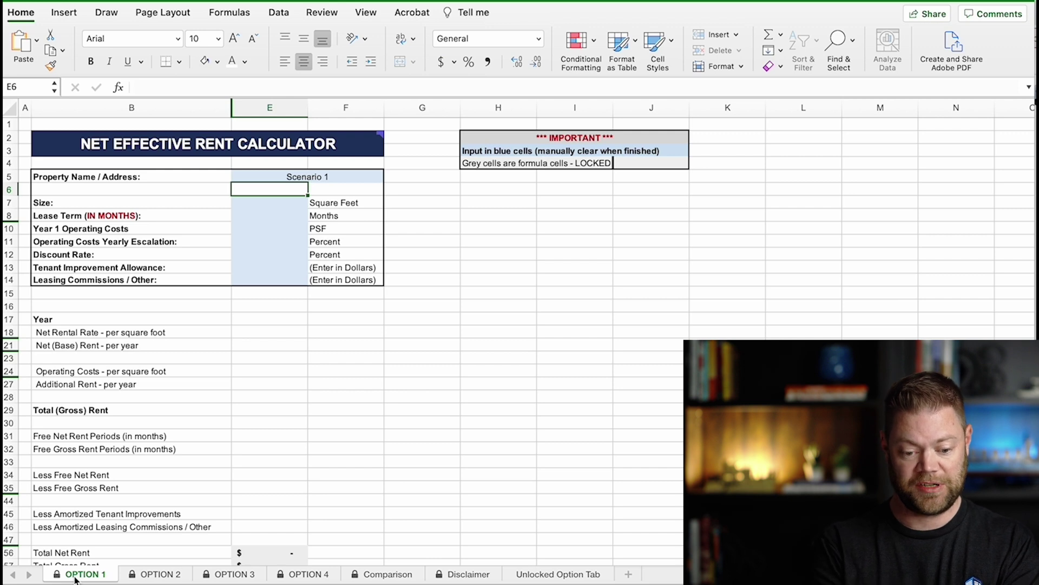
Enter a size of 25,000 square feet and a 60-month lease term.
{"action": "key", "text": "Down"}
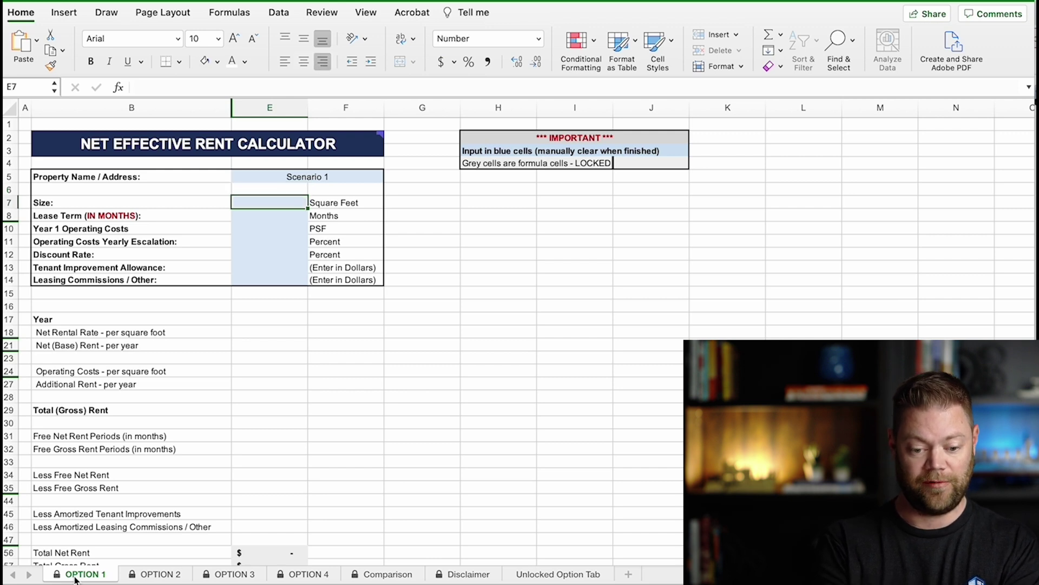
{"action": "type", "text": "25,000"}
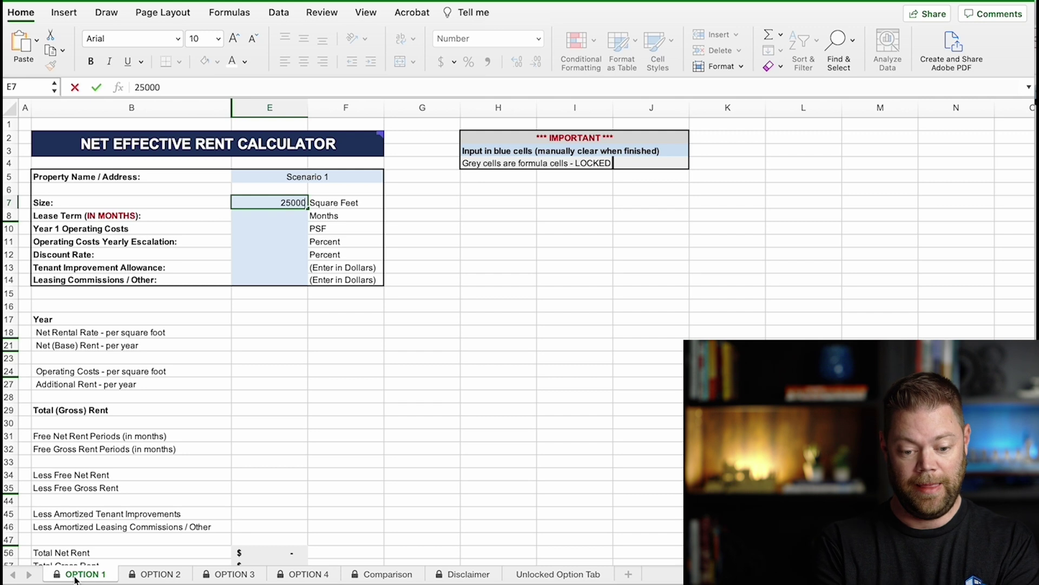
{"action": "key", "text": "Return"}
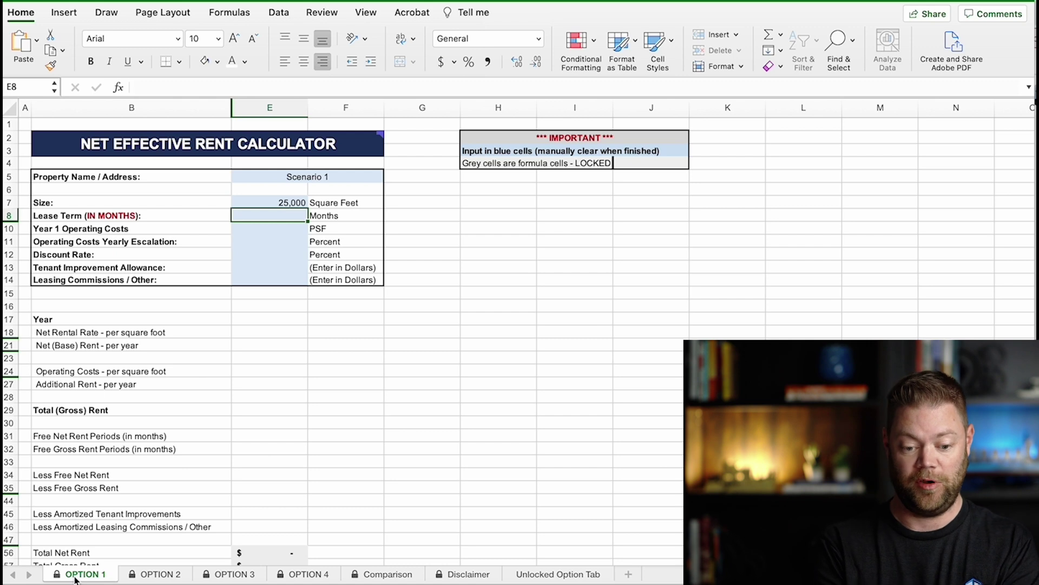
{"action": "type", "text": "60"}
{"action": "key", "text": "Return"}
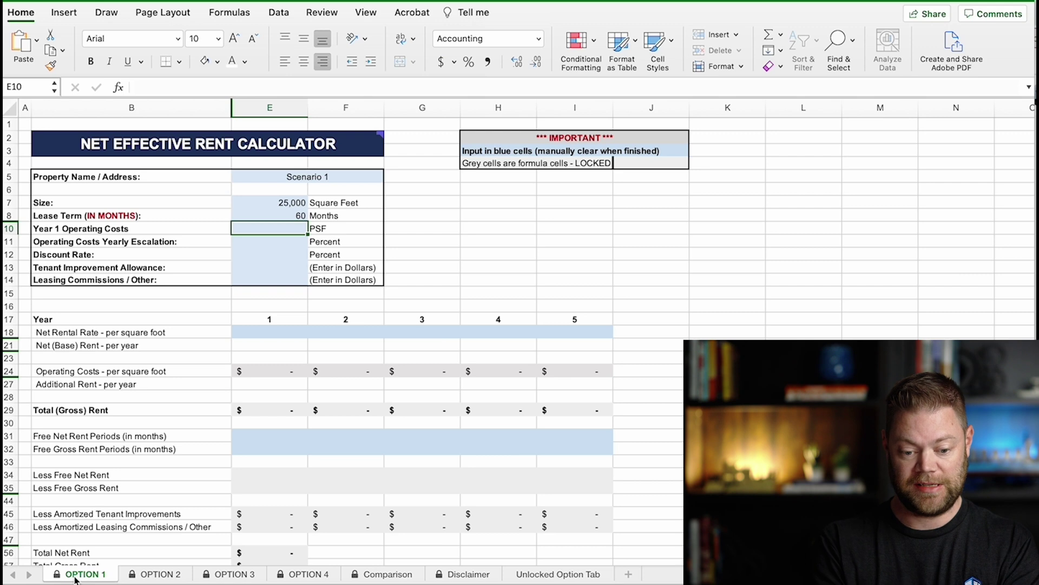
Try a 62-month term, restore it to 60, and set Year 1 operating cost to $5.00.
{"action": "key", "text": "Up"}
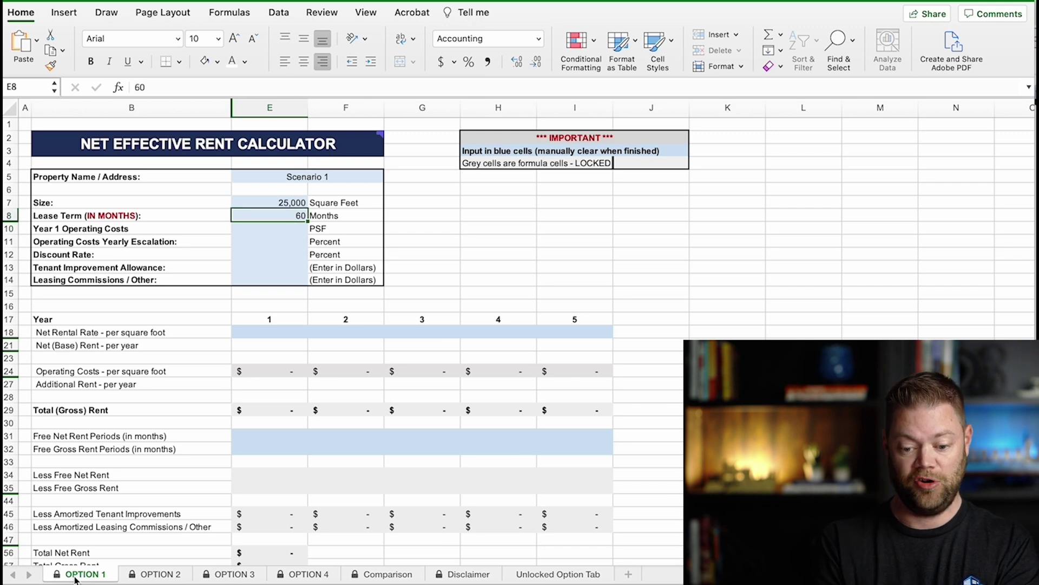
{"action": "type", "text": "62"}
{"action": "key", "text": "Return"}
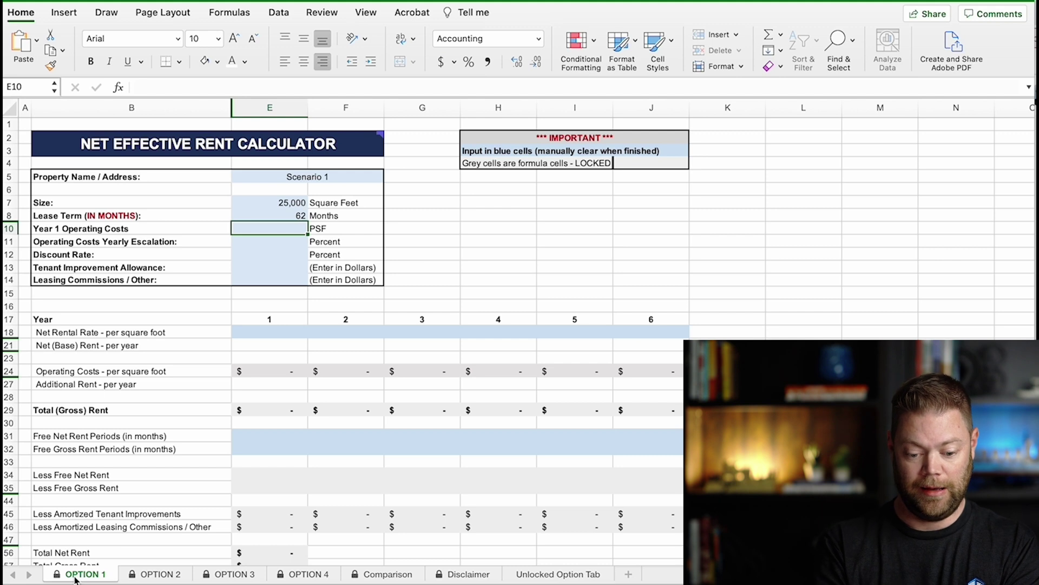
{"action": "key", "text": "Up"}
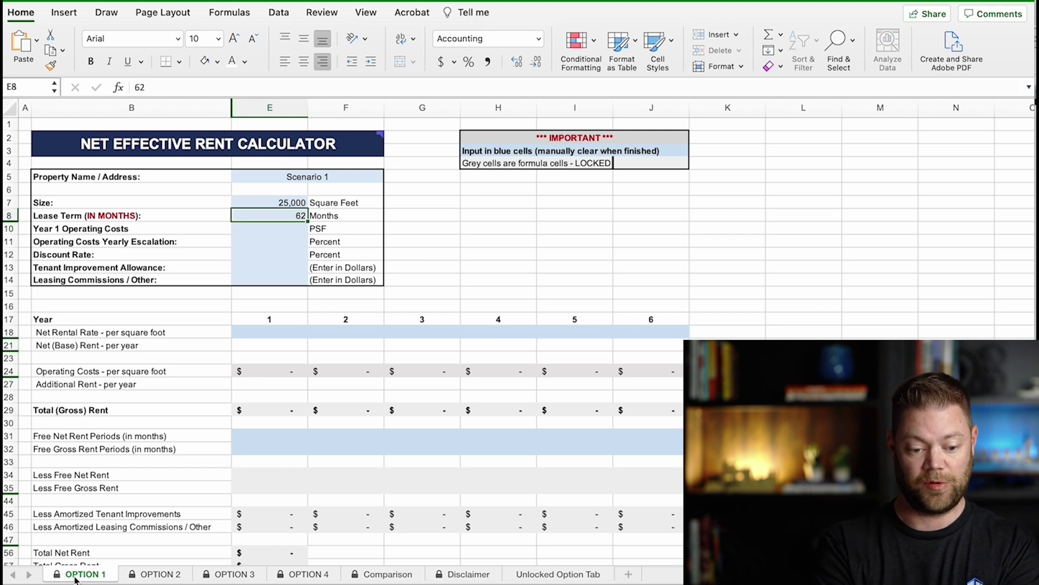
{"action": "type", "text": "60"}
{"action": "key", "text": "Return"}
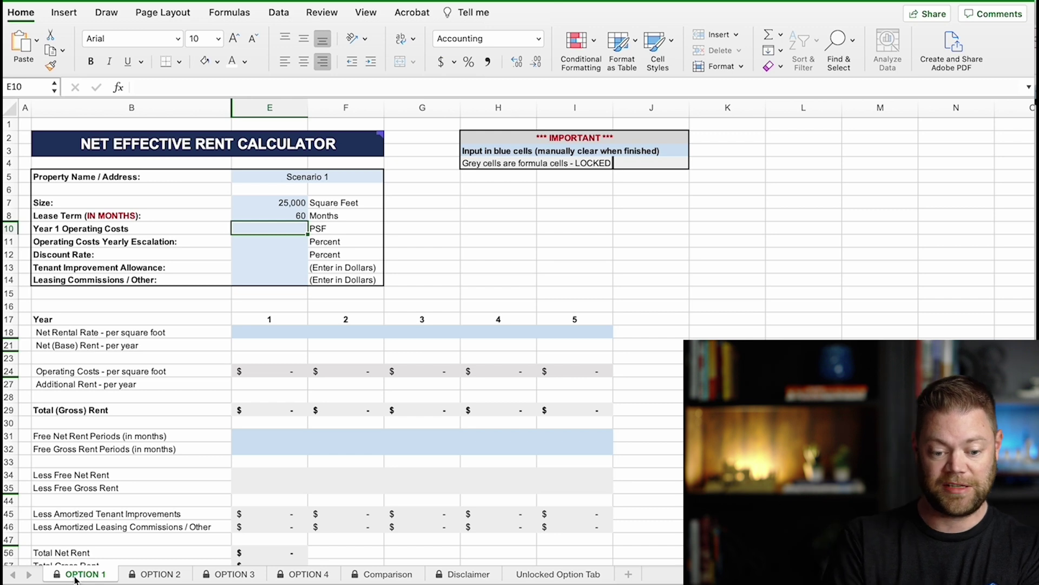
{"action": "type", "text": "5"}
{"action": "key", "text": "Return"}
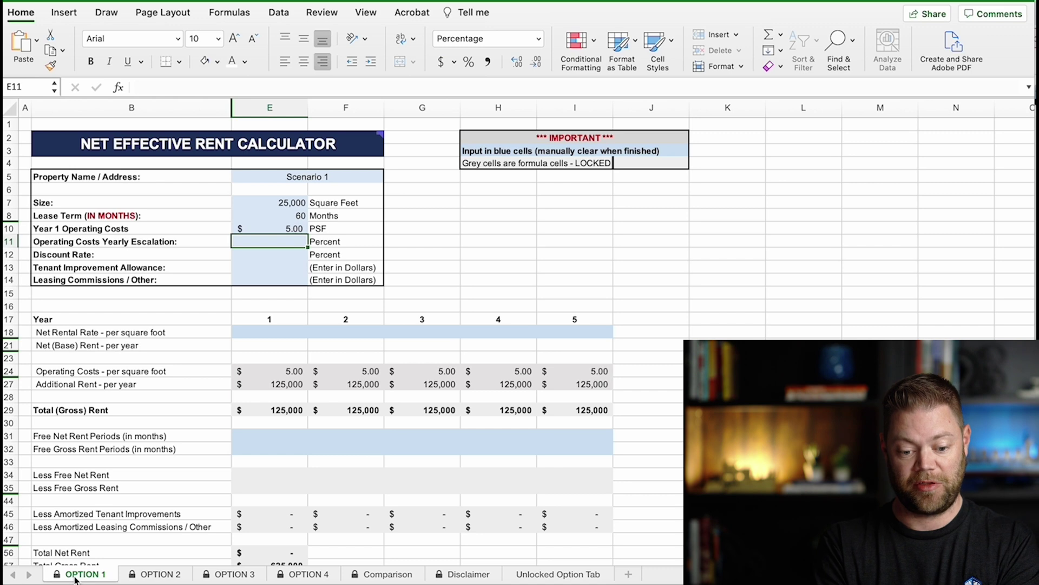
Set 3% yearly operating cost escalation and an 8% discount rate.
{"action": "type", "text": "3"}
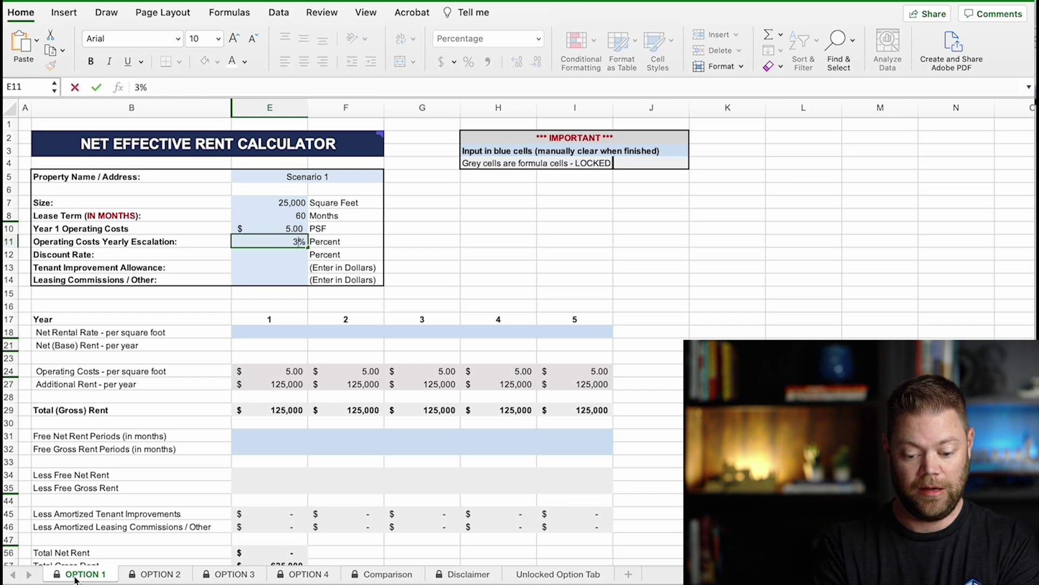
{"action": "key", "text": "Return"}
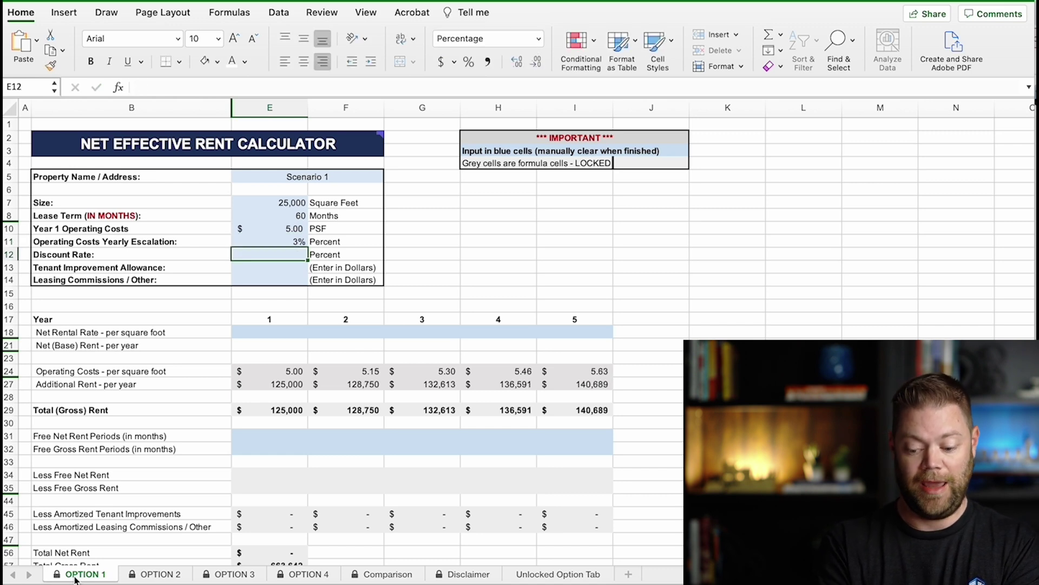
{"action": "type", "text": "8"}
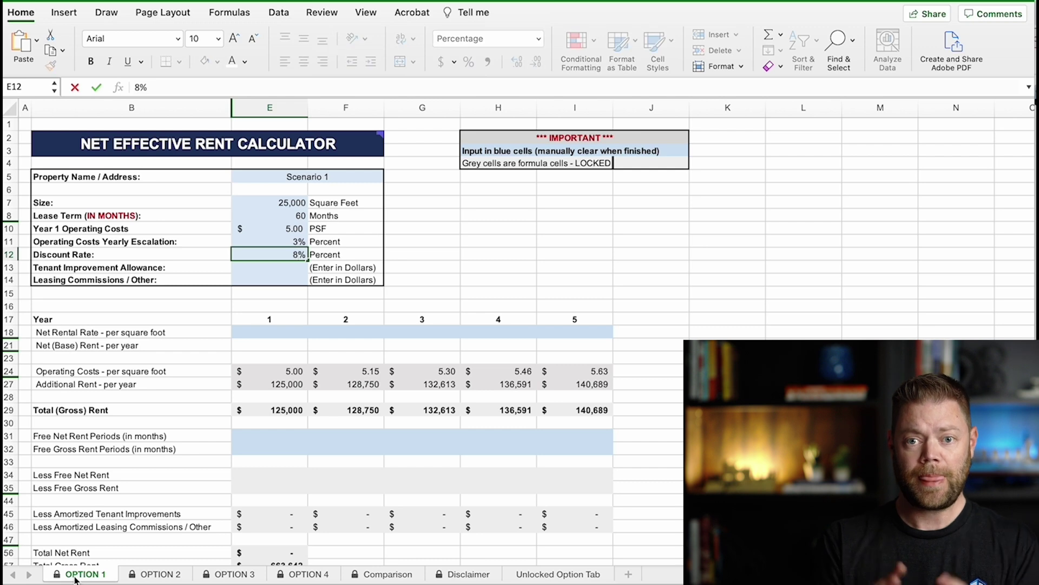
{"action": "key", "text": "Return"}
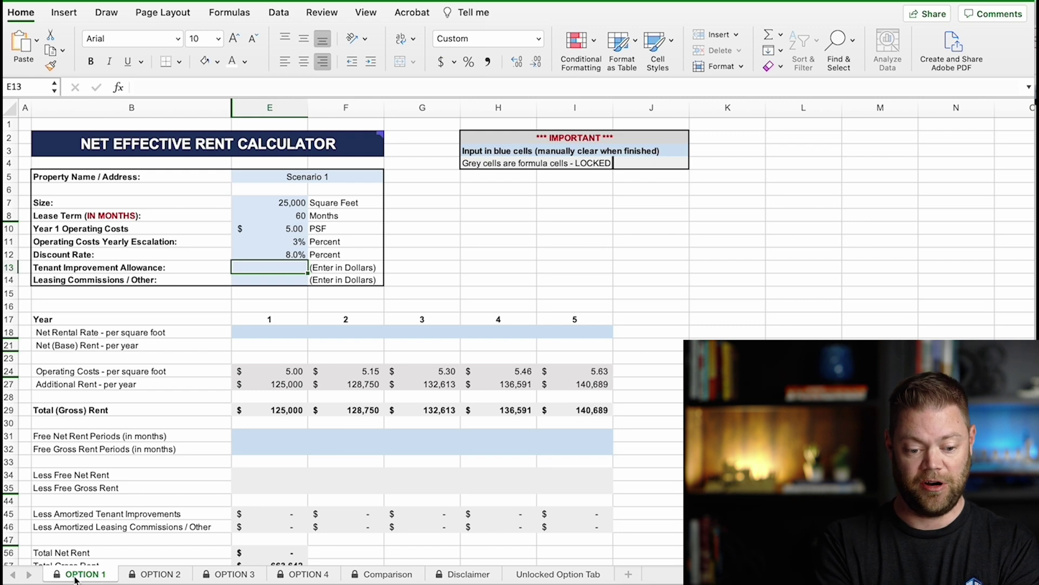
Enter $30,000 for both the tenant improvement allowance and leasing commissions.
{"action": "type", "text": "30000"}
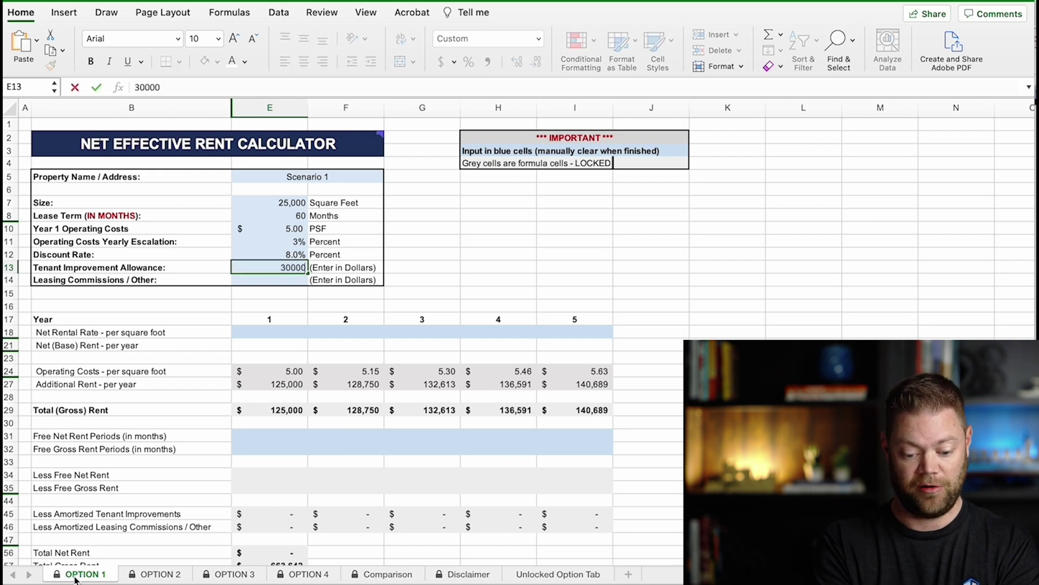
{"action": "key", "text": "Return"}
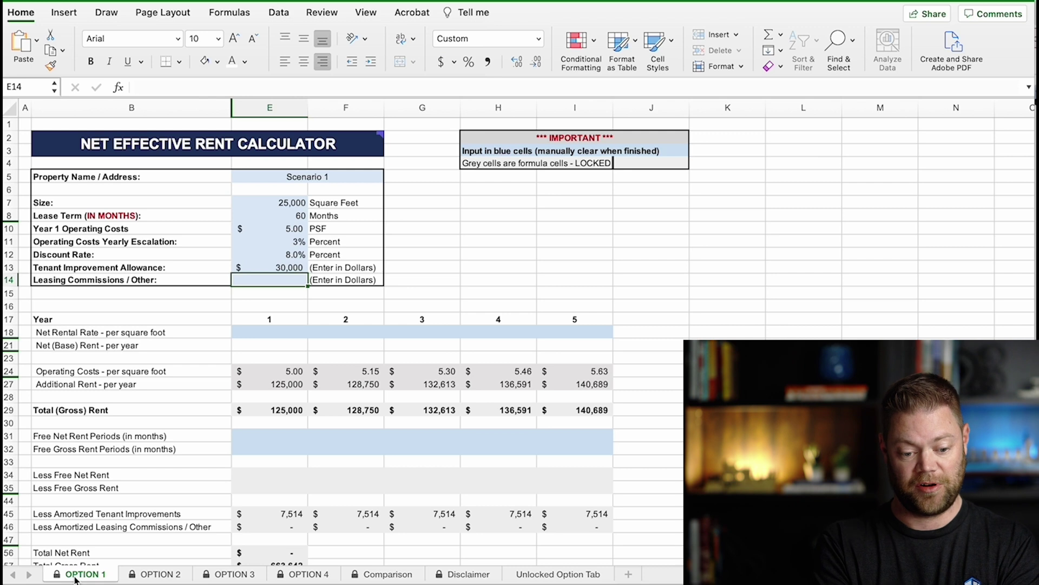
{"action": "type", "text": "30000"}
{"action": "key", "text": "Return"}
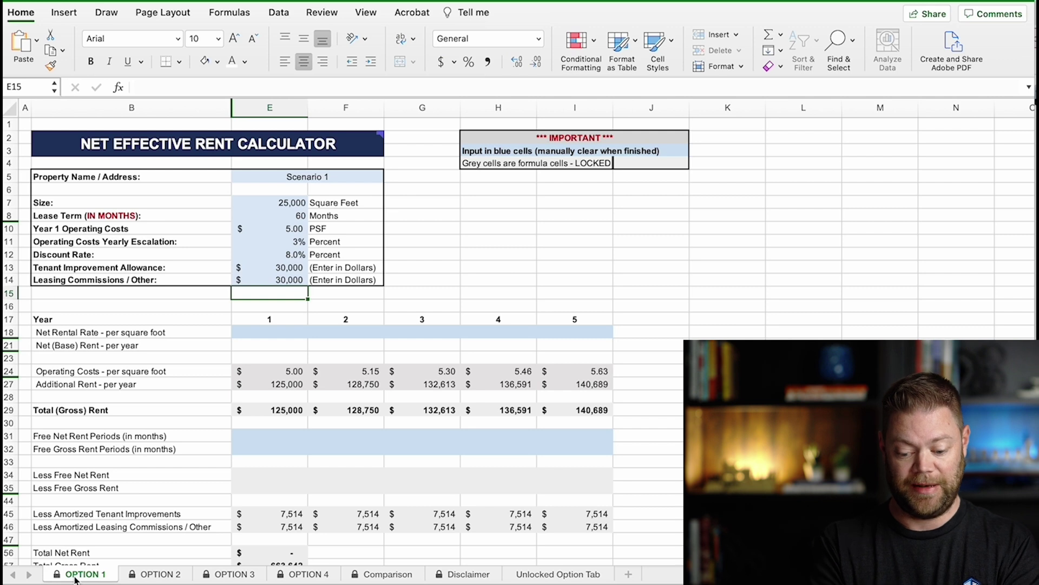
{"action": "key", "text": "Down"}
{"action": "key", "text": "Down"}
{"action": "key", "text": "Down"}
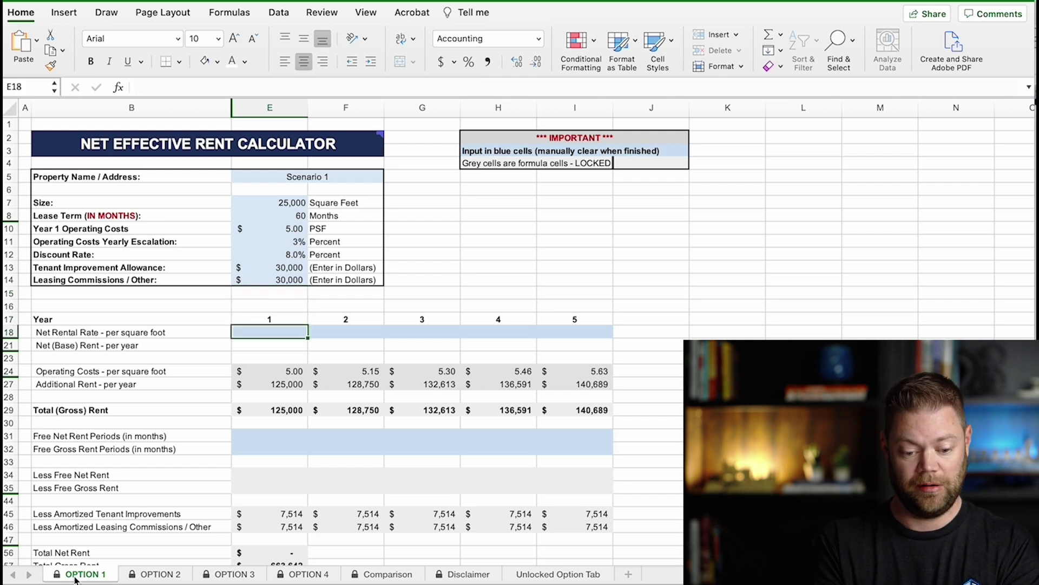
Enter net rates of $10, $11, $12, $13 and $14 per square foot for years 1–5.
{"action": "type", "text": "10"}
{"action": "key", "text": "Tab"}
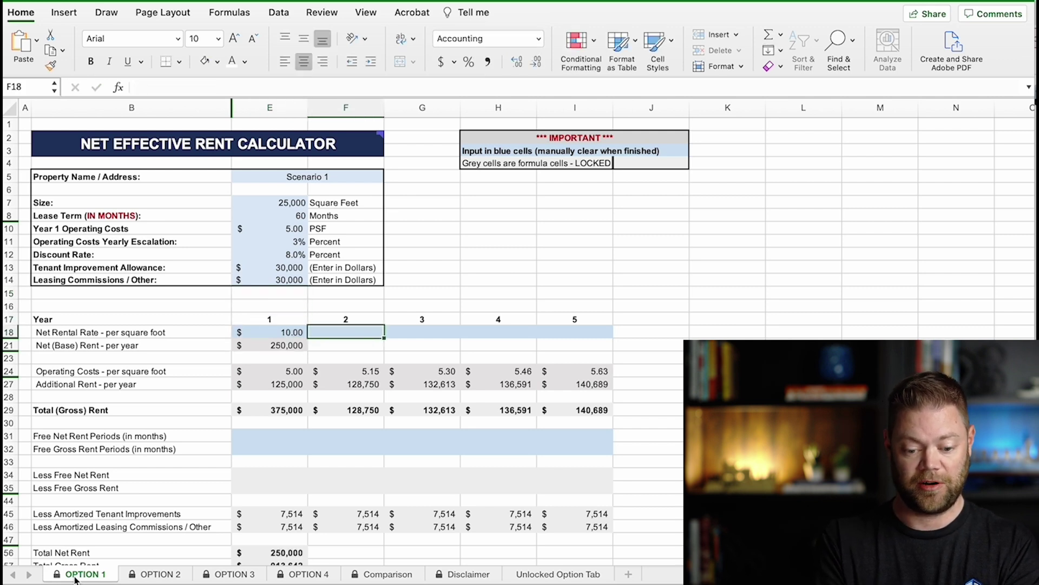
{"action": "type", "text": "11"}
{"action": "key", "text": "Tab"}
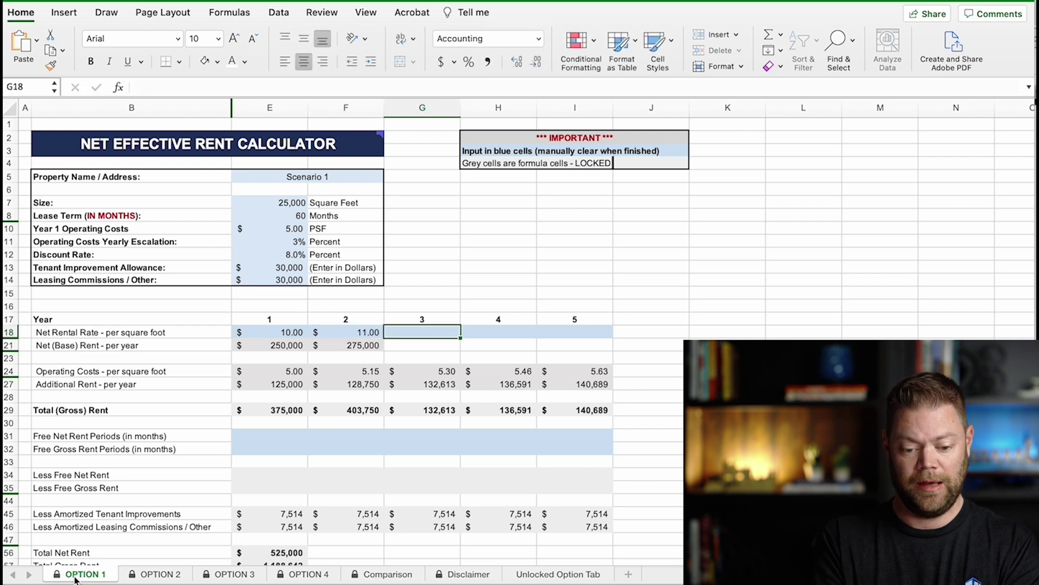
{"action": "type", "text": "12"}
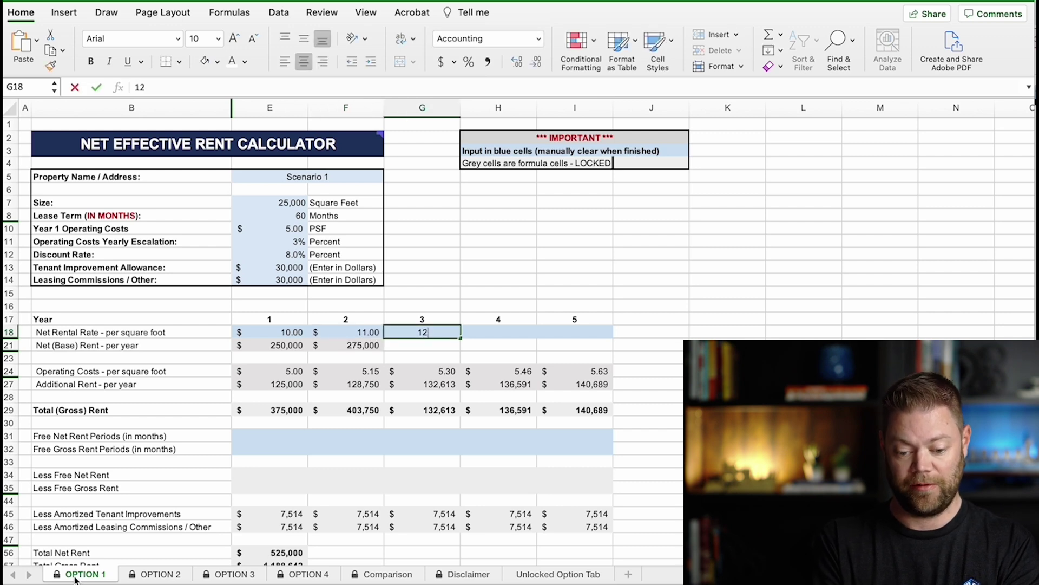
{"action": "key", "text": "Tab"}
{"action": "type", "text": "13"}
{"action": "key", "text": "Tab"}
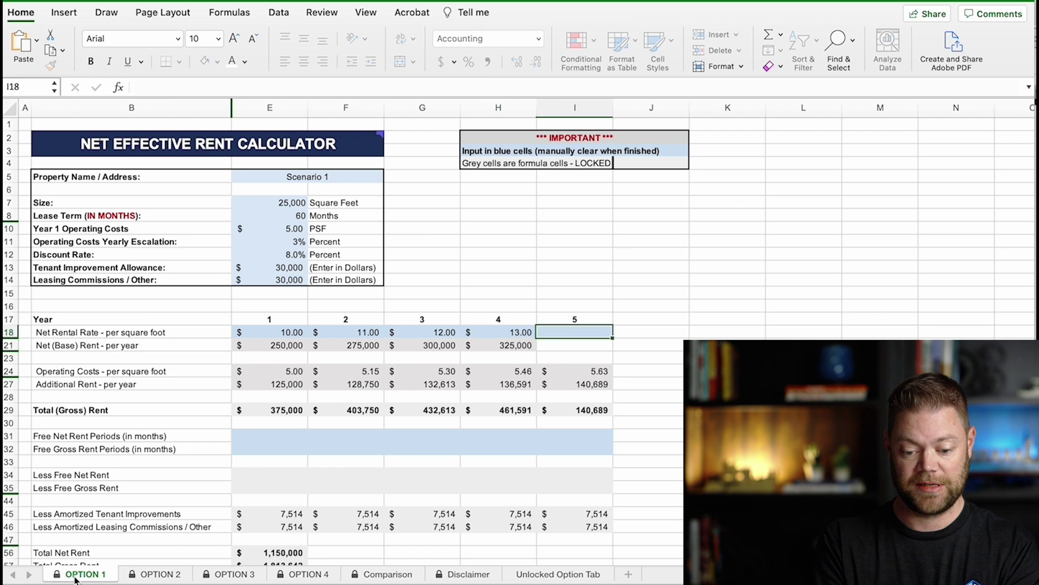
{"action": "type", "text": "14"}
{"action": "key", "text": "Down"}
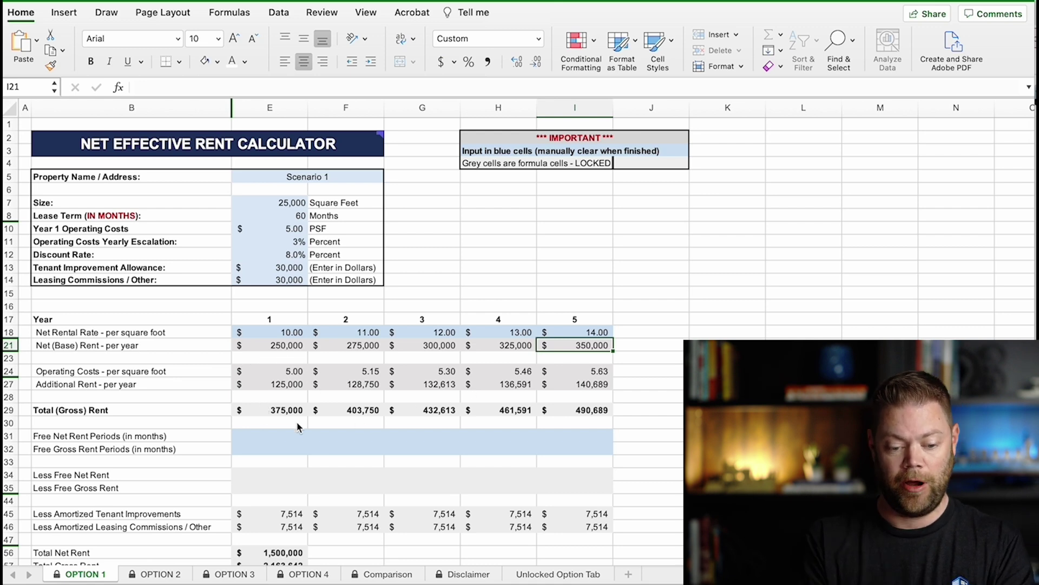
{"action": "left_click", "coordinate": [276, 438]}
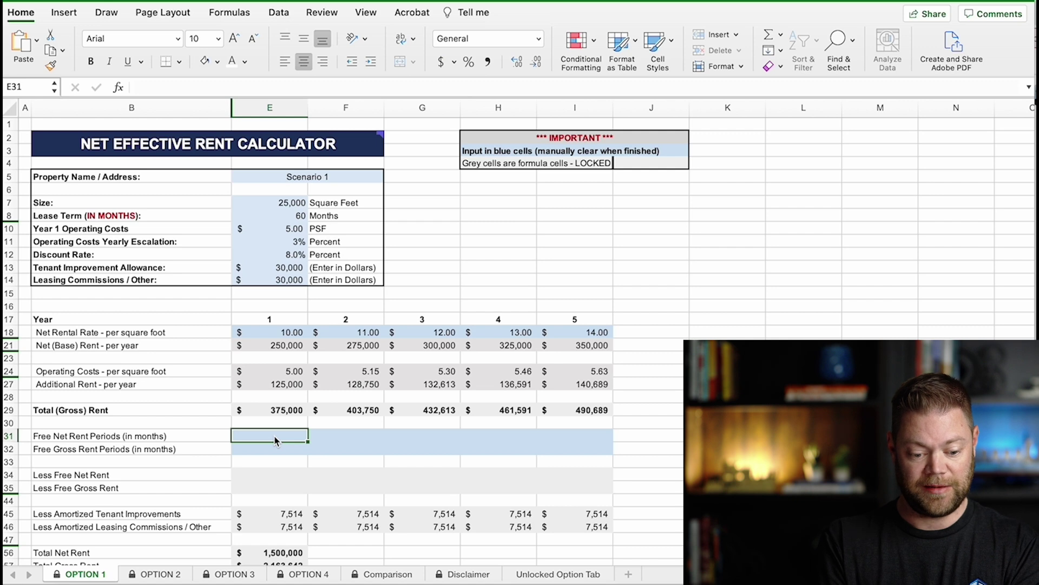
Enter 1 in both the free net rent and free gross rent month cells.
{"action": "type", "text": "1"}
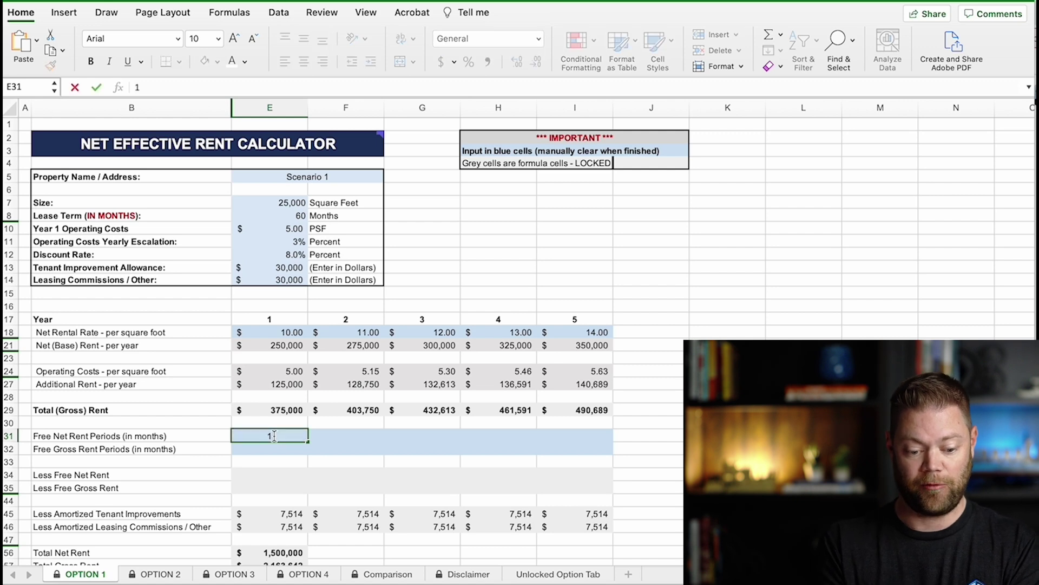
{"action": "key", "text": "Return"}
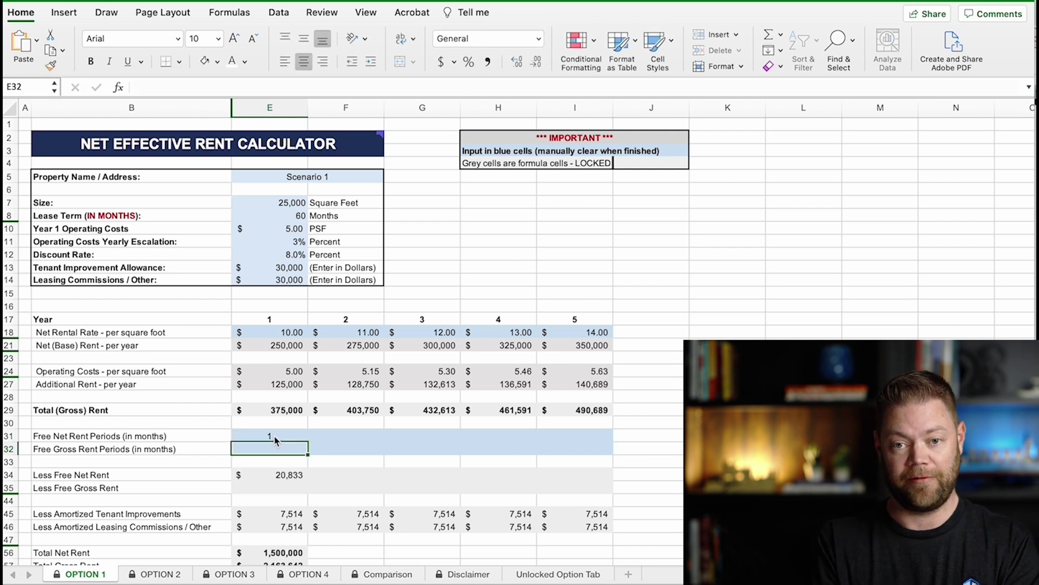
{"action": "type", "text": "1"}
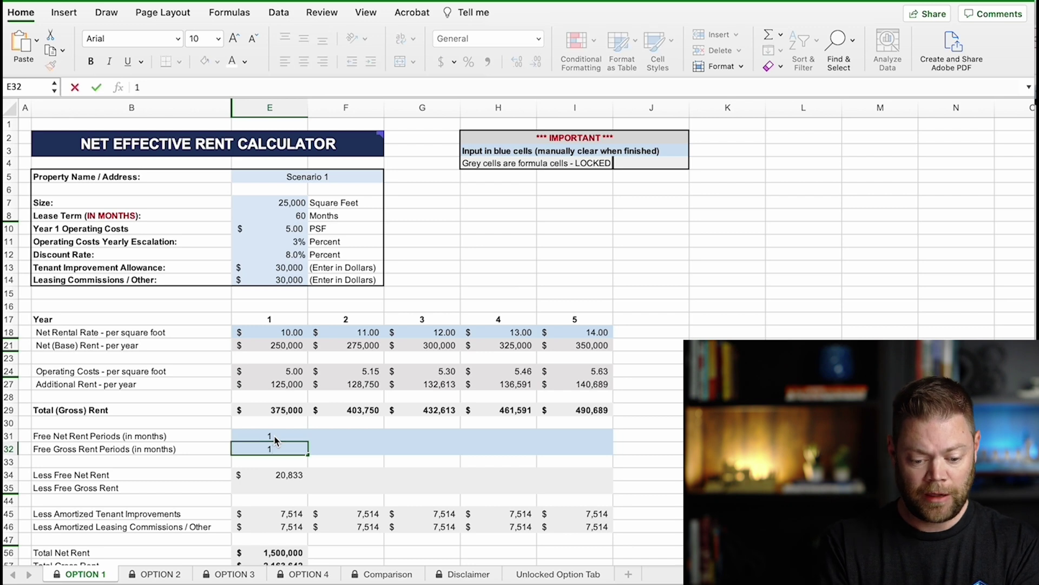
{"action": "key", "text": "Return"}
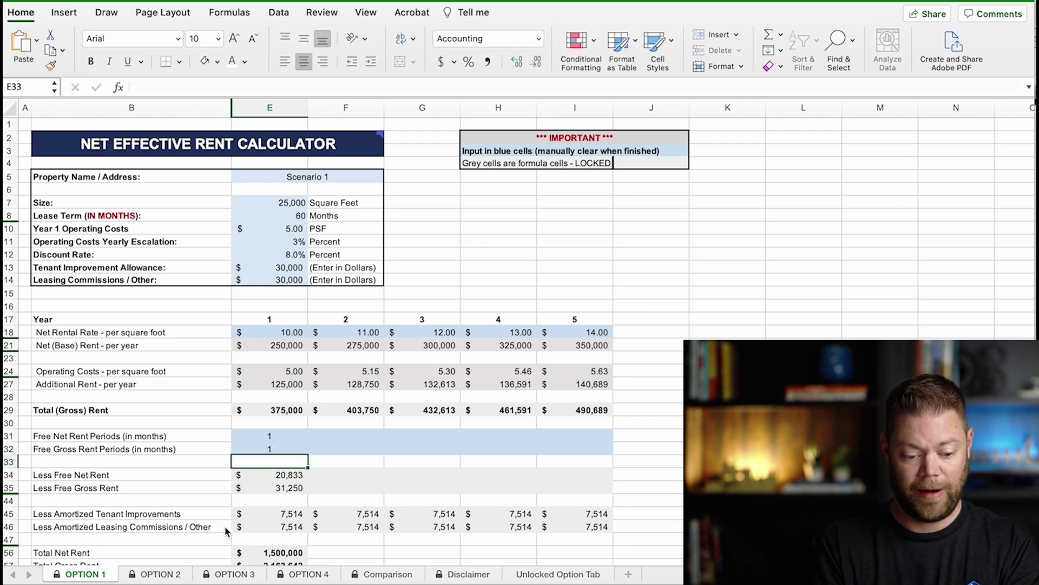
{"action": "scroll", "coordinate": [333, 471], "scroll_direction": "down", "scroll_amount": 5}
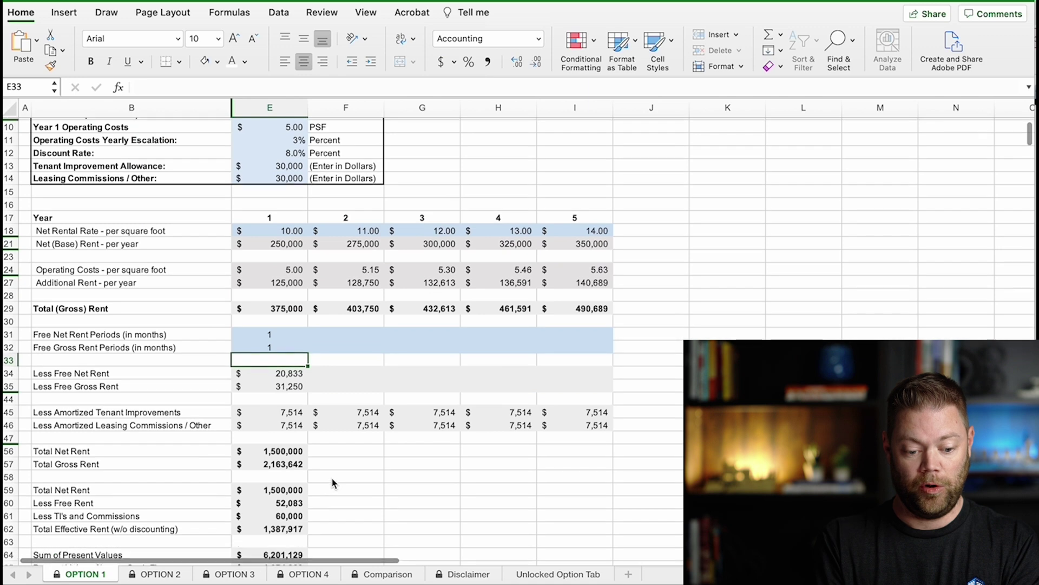
{"action": "scroll", "coordinate": [333, 481], "scroll_direction": "down", "scroll_amount": 2}
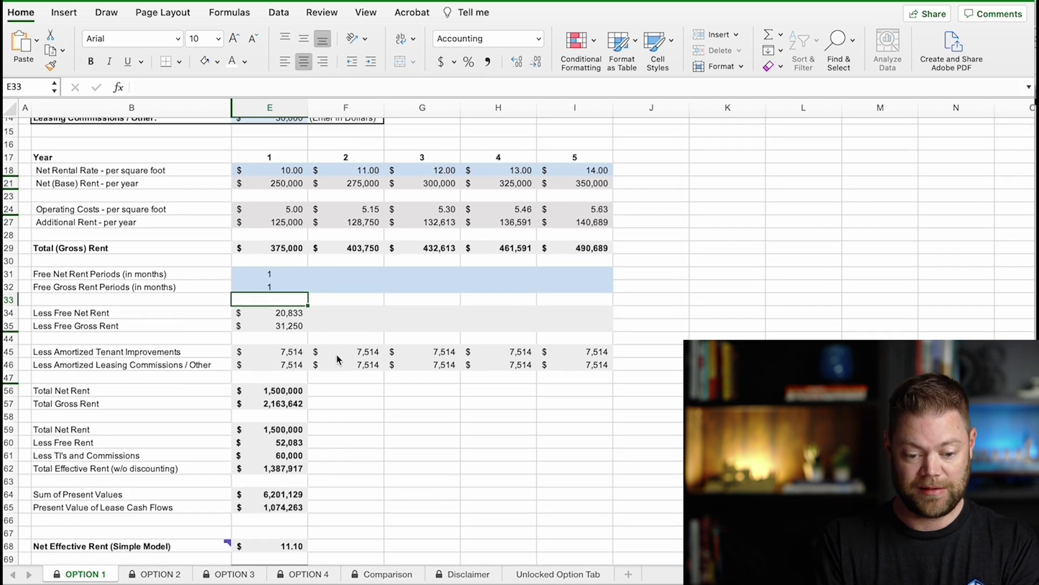
{"action": "scroll", "coordinate": [325, 376], "scroll_direction": "up", "scroll_amount": 5}
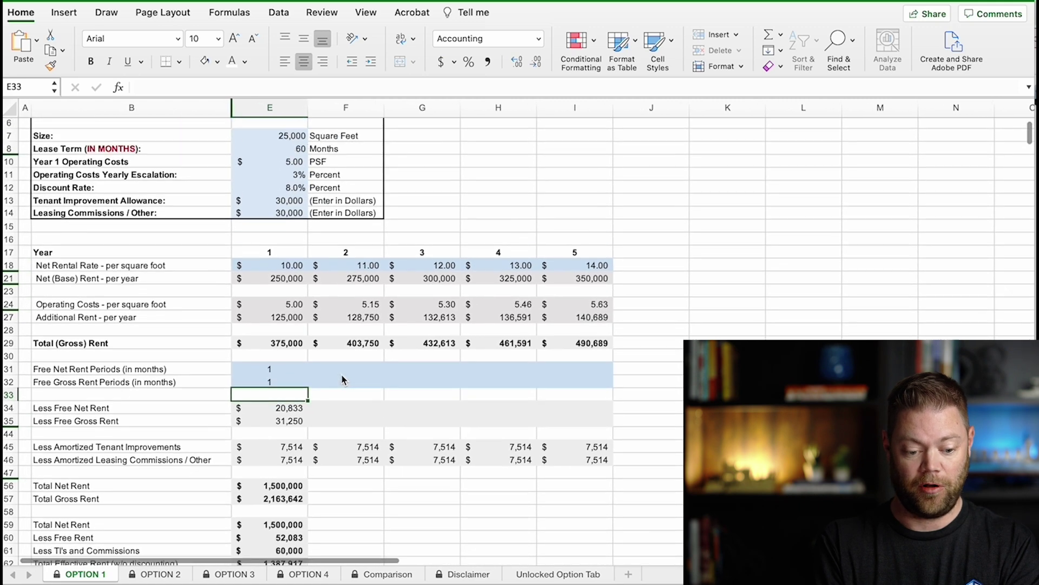
{"action": "scroll", "coordinate": [316, 427], "scroll_direction": "down", "scroll_amount": 2}
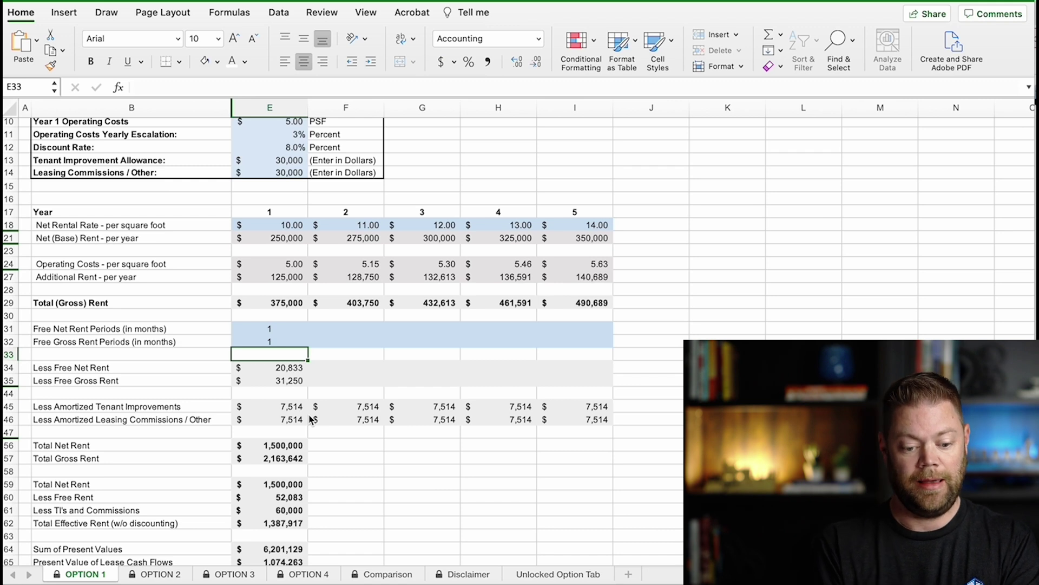
{"action": "scroll", "coordinate": [312, 419], "scroll_direction": "down", "scroll_amount": 3}
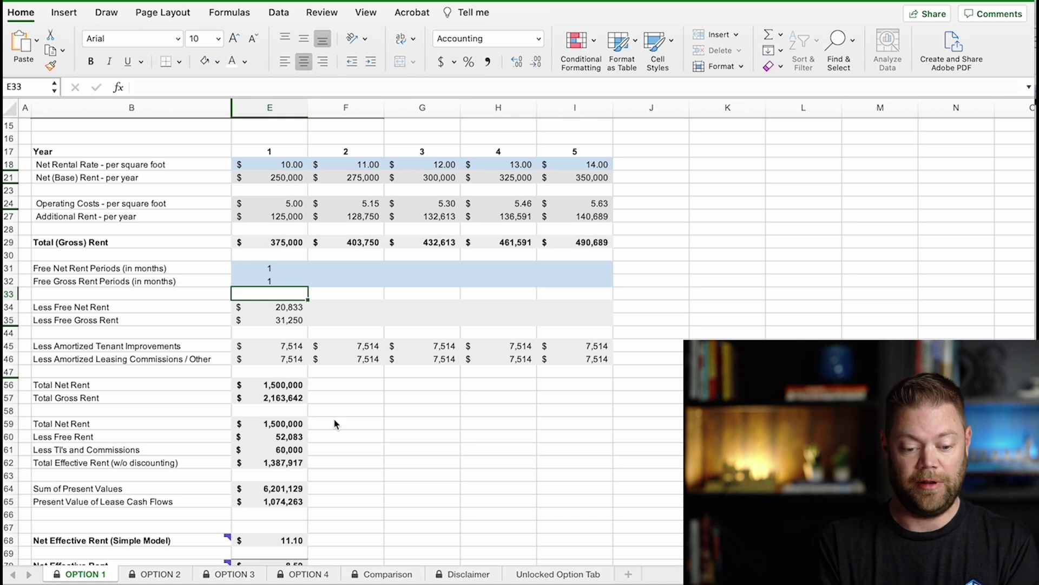
{"action": "scroll", "coordinate": [334, 423], "scroll_direction": "down", "scroll_amount": 3}
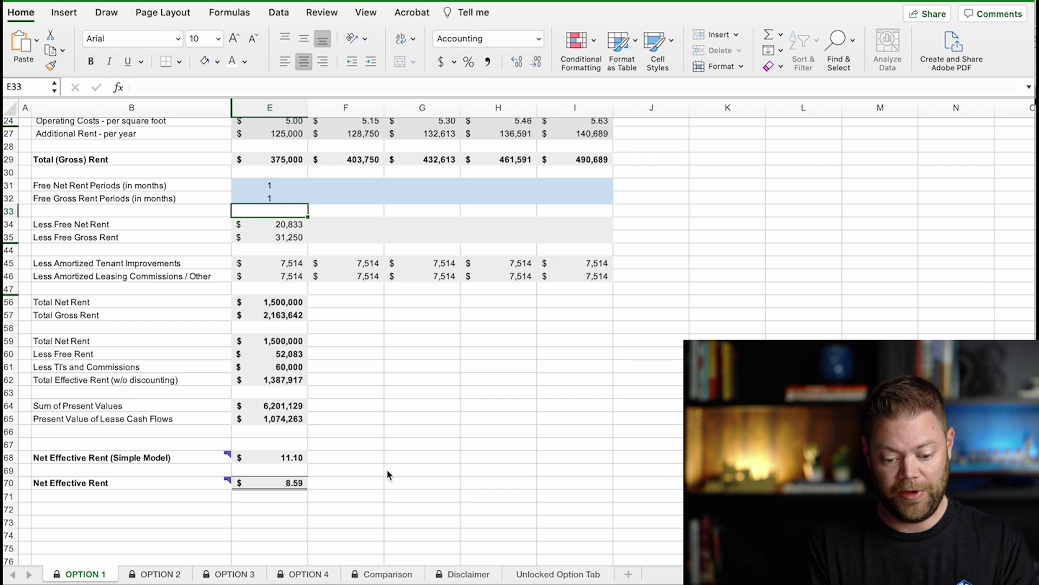
{"action": "left_click", "coordinate": [467, 575]}
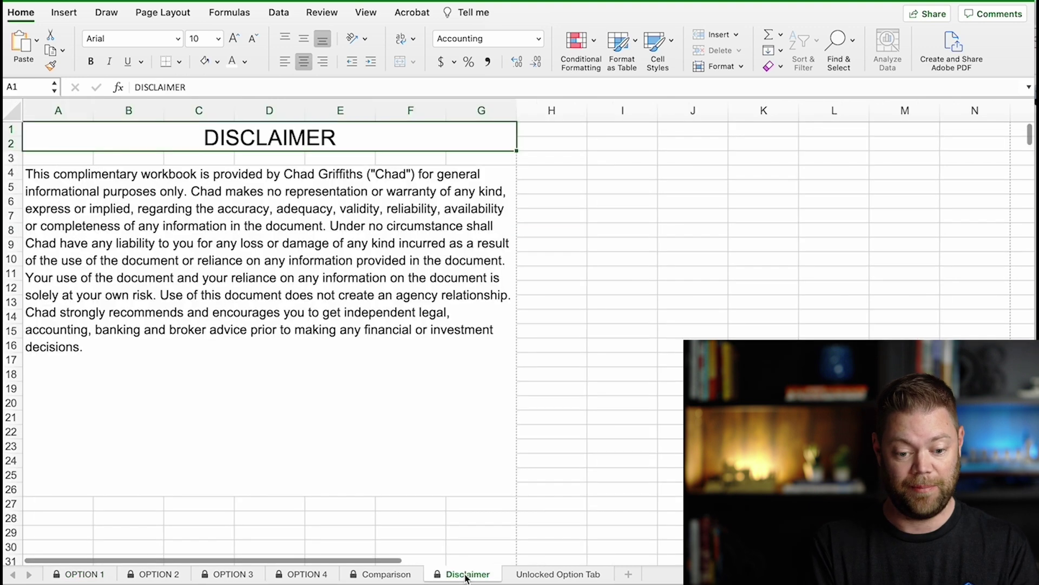
Check the Comparison sheet, return to OPTION 1, then go to the blank OPTION 2 sheet.
{"action": "left_click", "coordinate": [403, 577]}
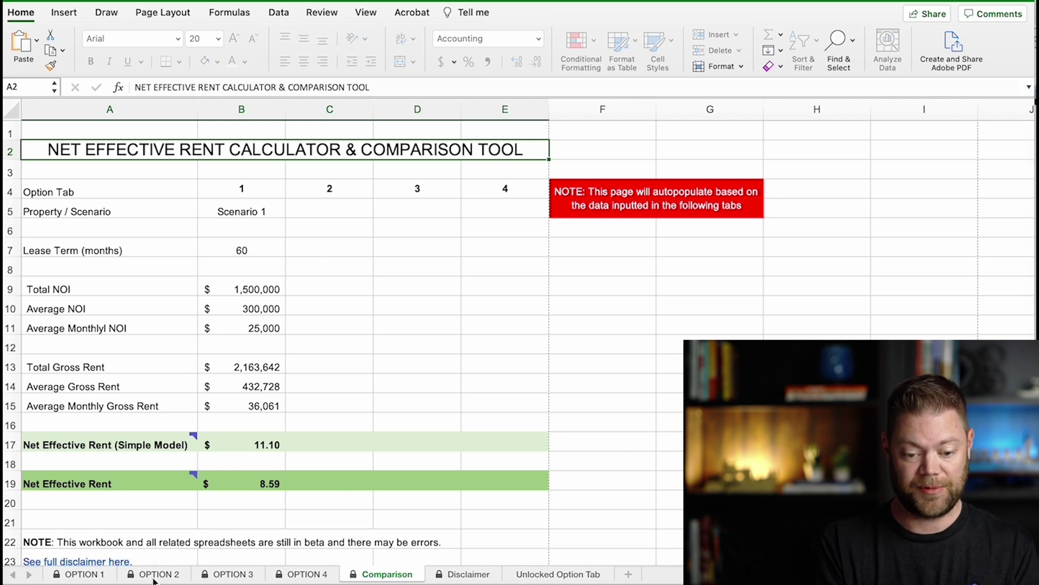
{"action": "left_click", "coordinate": [82, 577]}
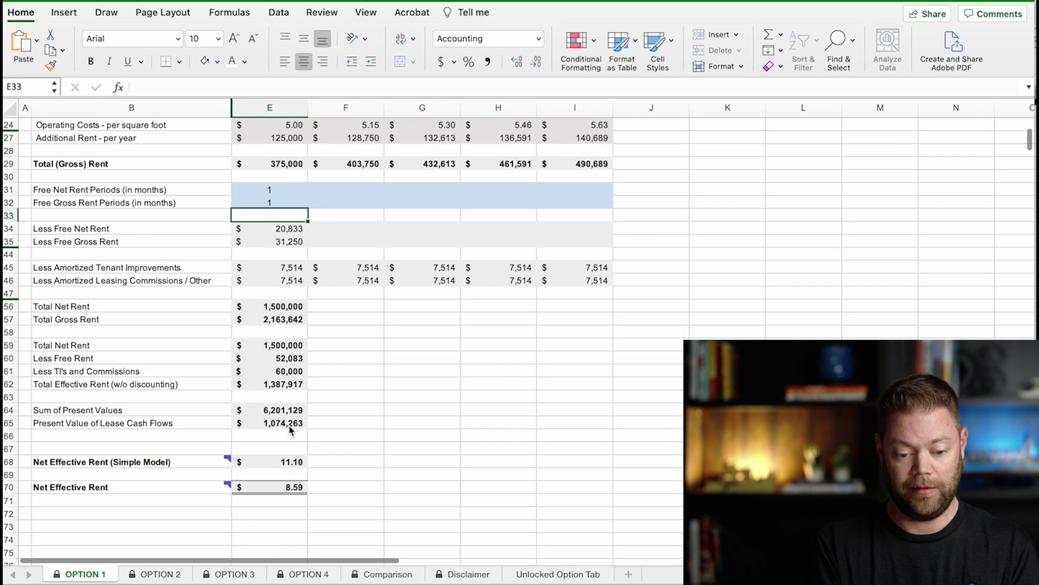
{"action": "scroll", "coordinate": [290, 430], "scroll_direction": "up", "scroll_amount": 10}
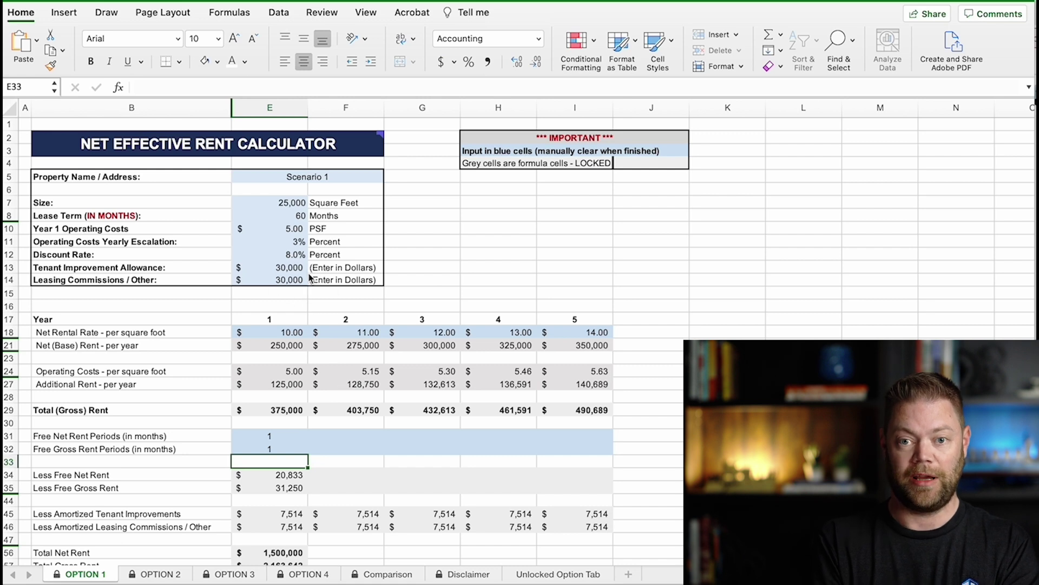
{"action": "left_click", "coordinate": [150, 575]}
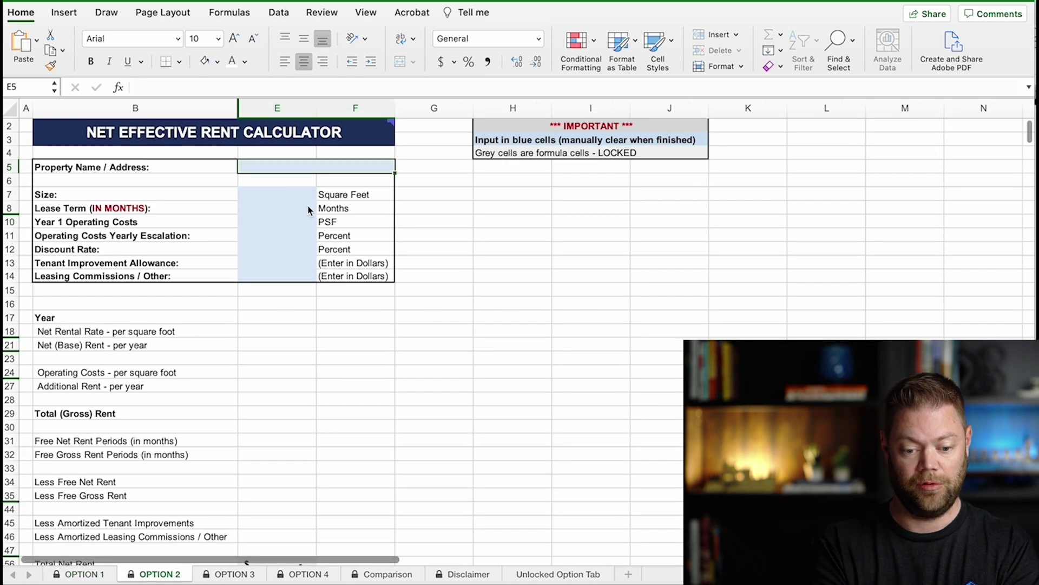
Name the property 'Scenario 2' with 25,000 sq ft and a 100-month lease term.
{"action": "type", "text": "Se"}
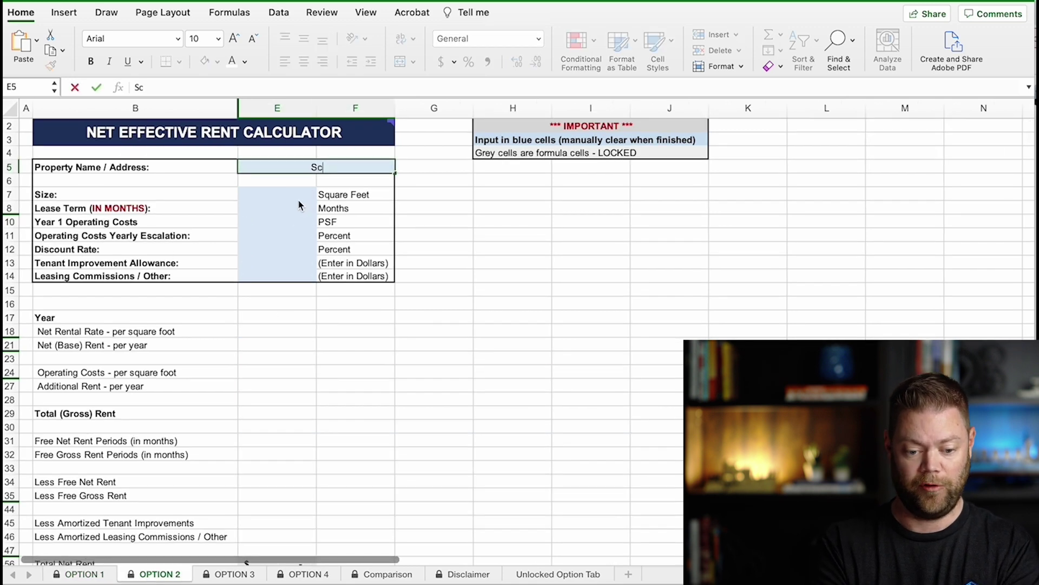
{"action": "type", "text": "enario 2"}
{"action": "key", "text": "Return"}
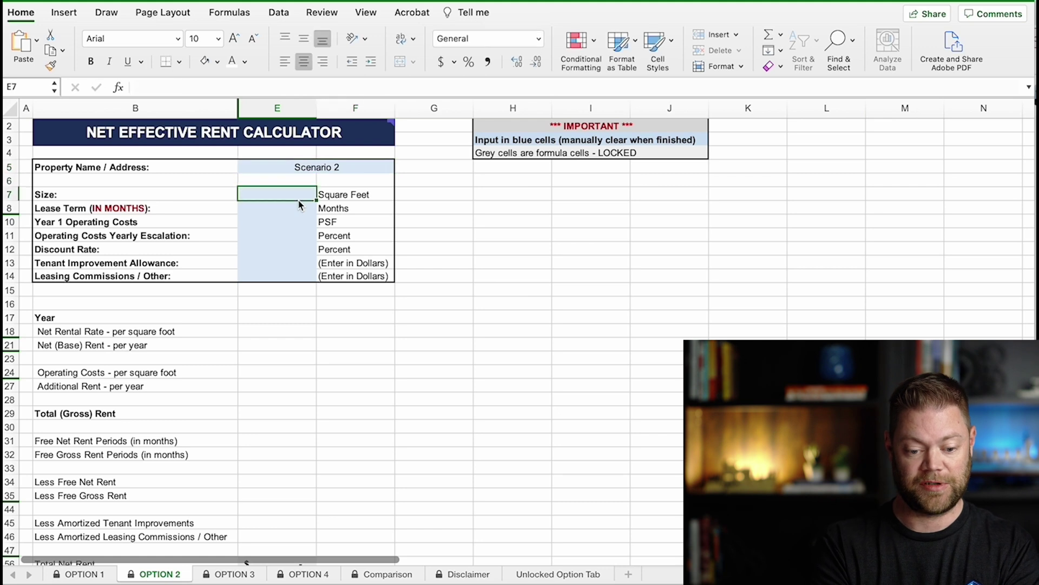
{"action": "type", "text": "25000"}
{"action": "key", "text": "Return"}
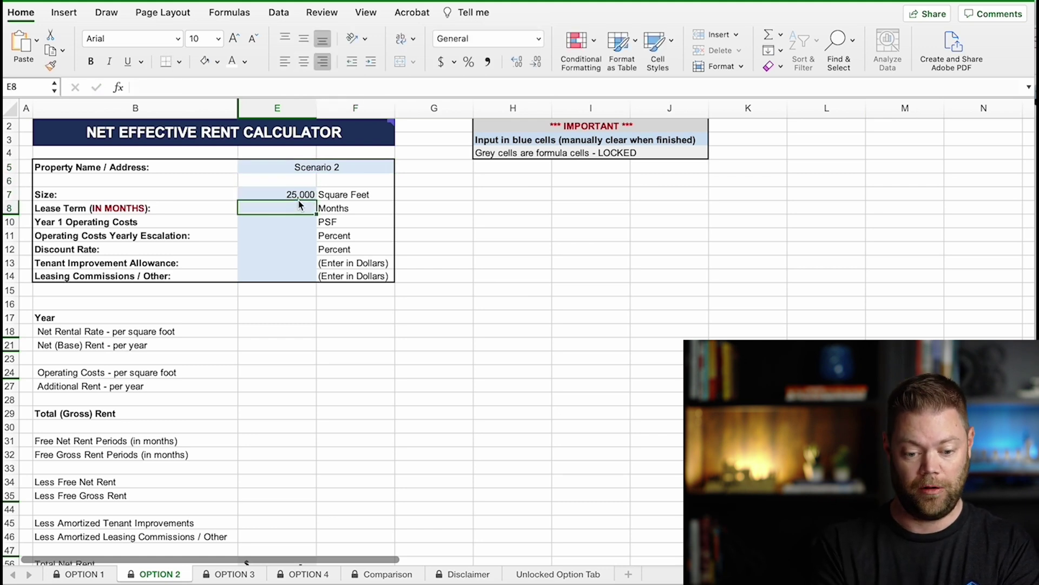
{"action": "type", "text": "100"}
{"action": "key", "text": "Return"}
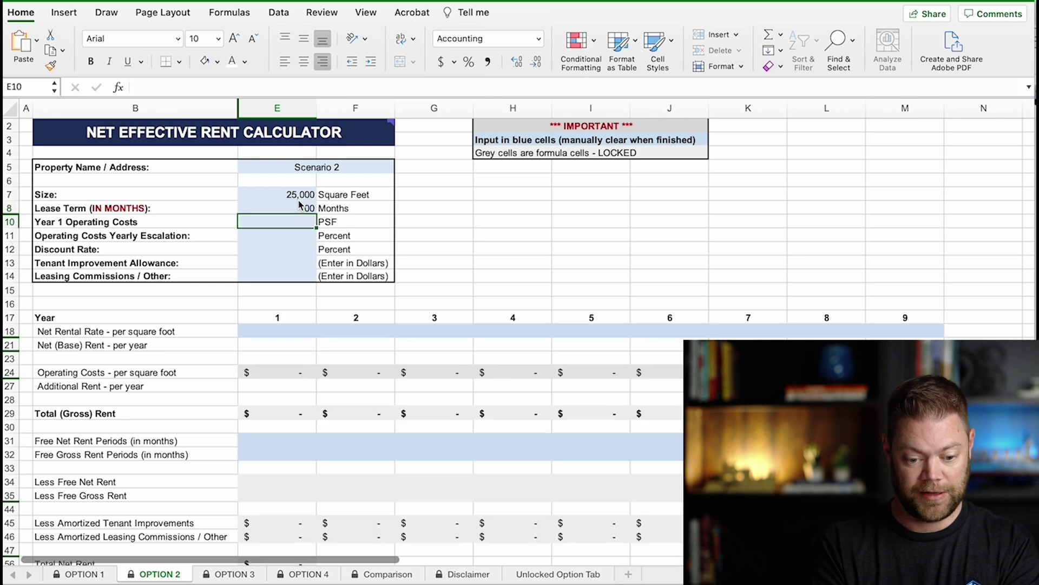
Enter $5.00 operating cost, 3% escalation, 8% discount, and $30,000 allowance and commissions.
{"action": "type", "text": "5"}
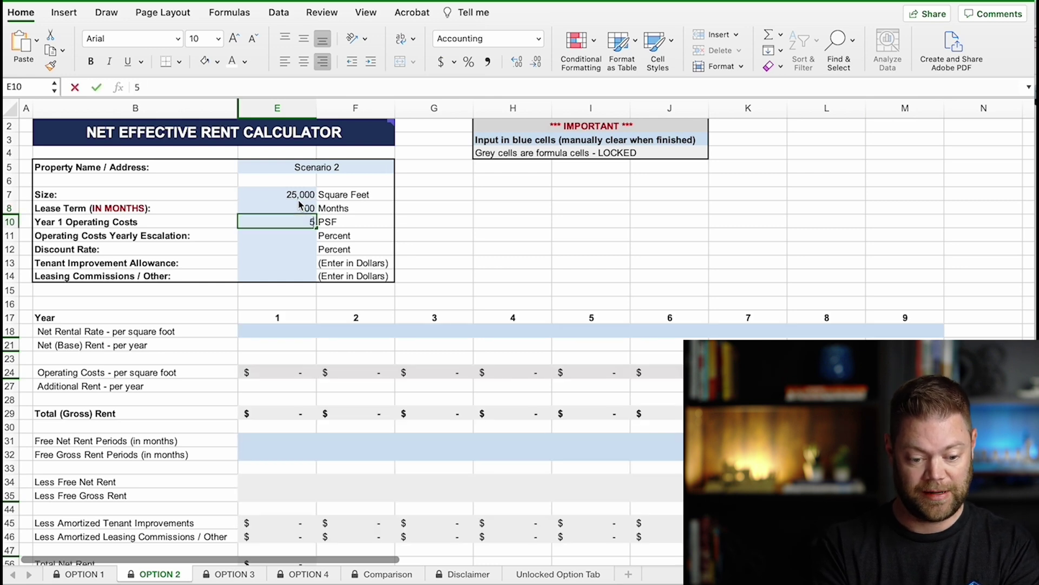
{"action": "key", "text": "Return"}
{"action": "type", "text": "3"}
{"action": "key", "text": "Return"}
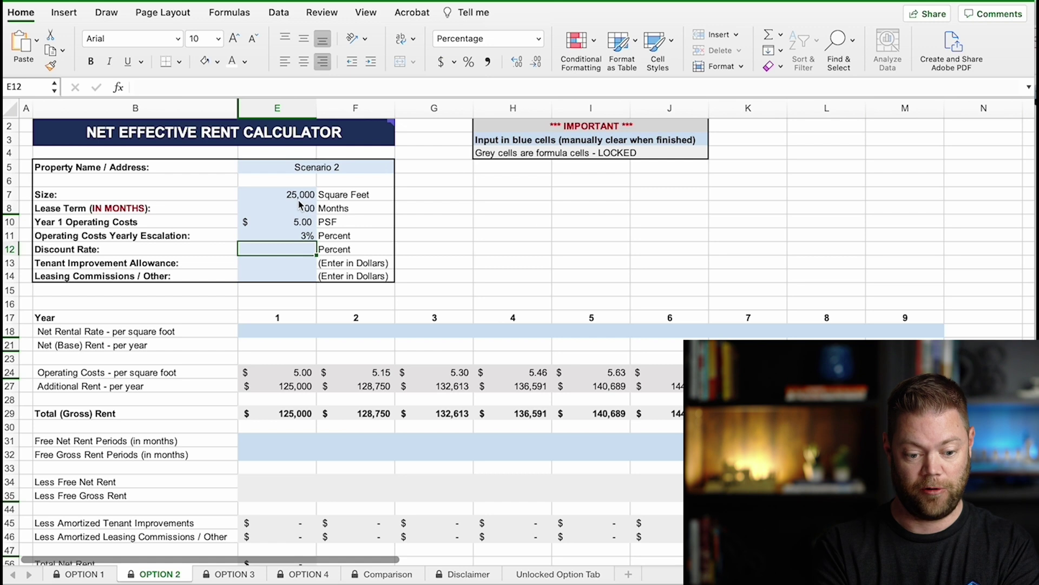
{"action": "type", "text": "8"}
{"action": "key", "text": "Return"}
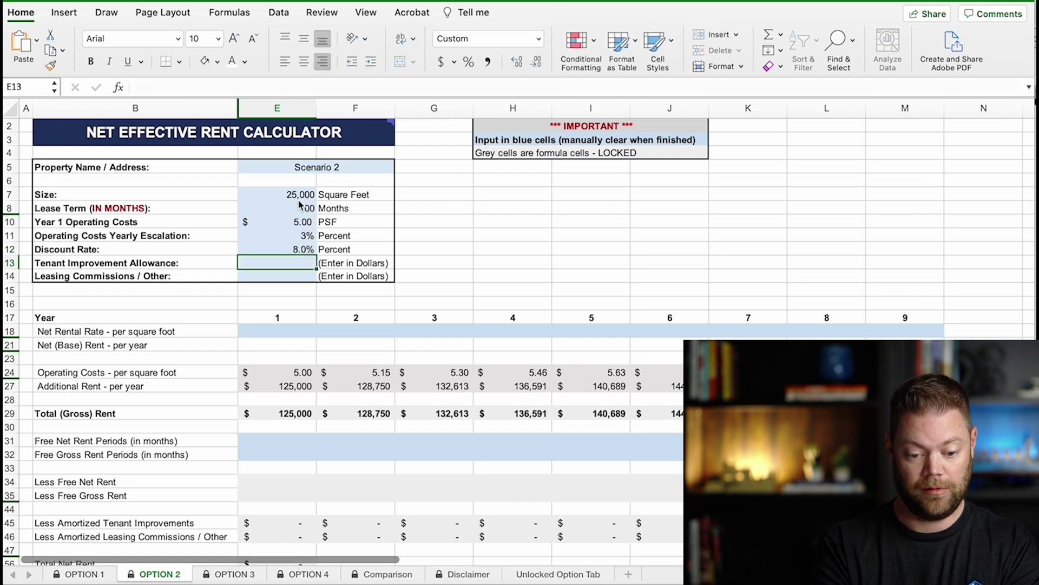
{"action": "type", "text": "30000"}
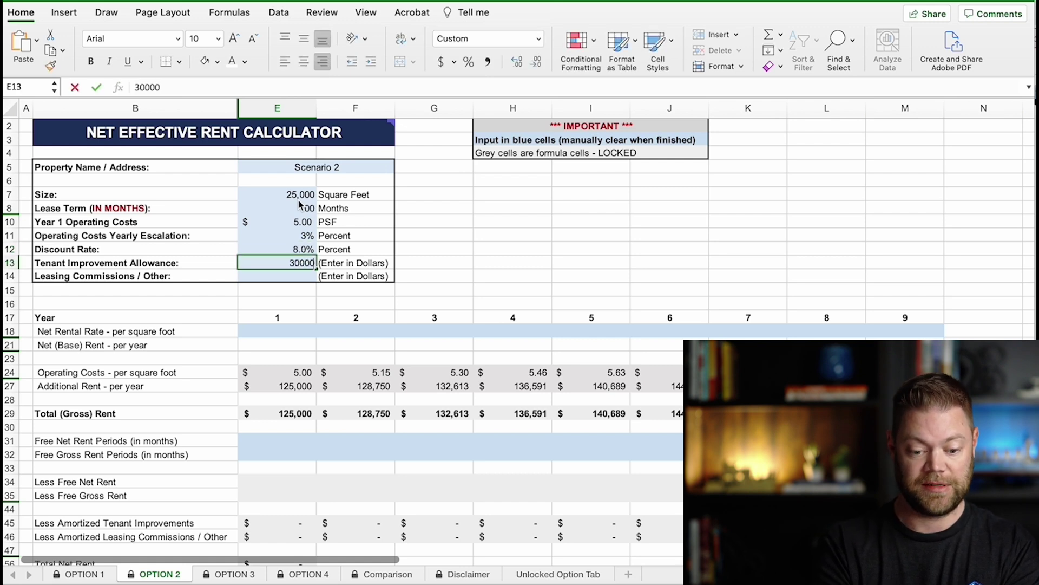
{"action": "key", "text": "Return"}
{"action": "type", "text": "30000"}
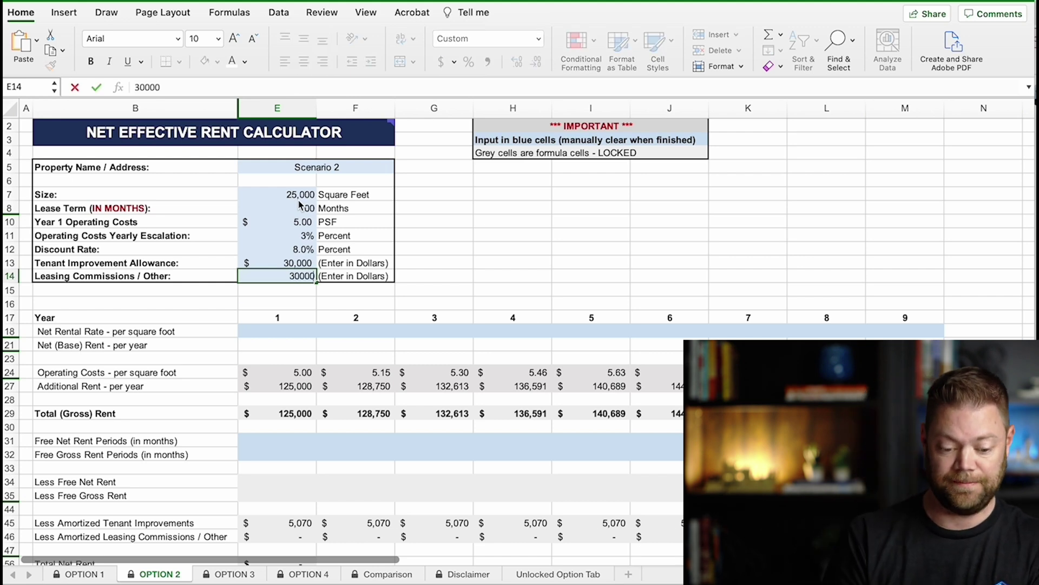
{"action": "key", "text": "Return"}
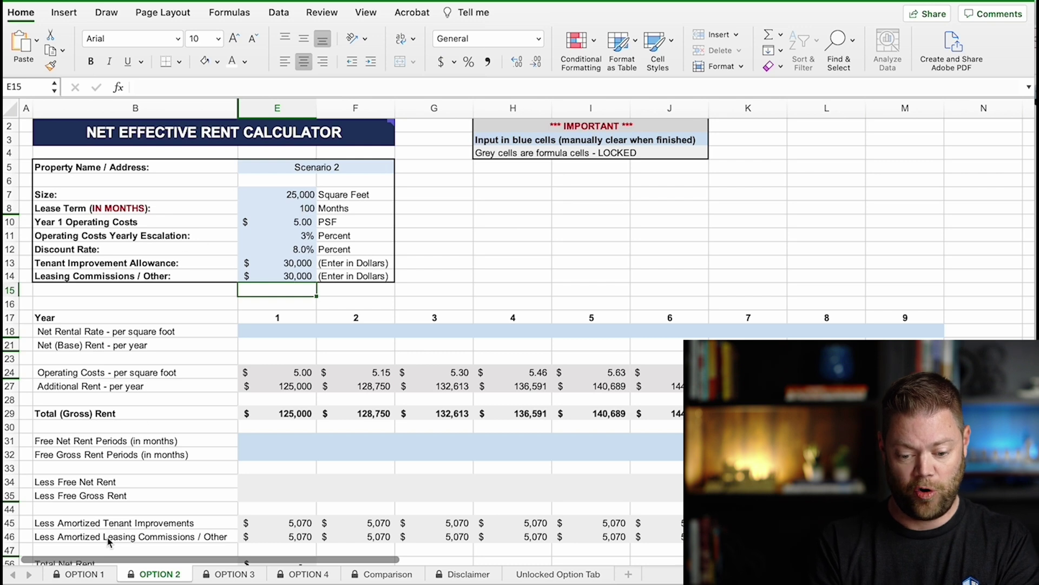
After checking OPTION 1, enter Scenario 2's year 1–3 net rates of $10, $11 and $12.
{"action": "left_click", "coordinate": [84, 576]}
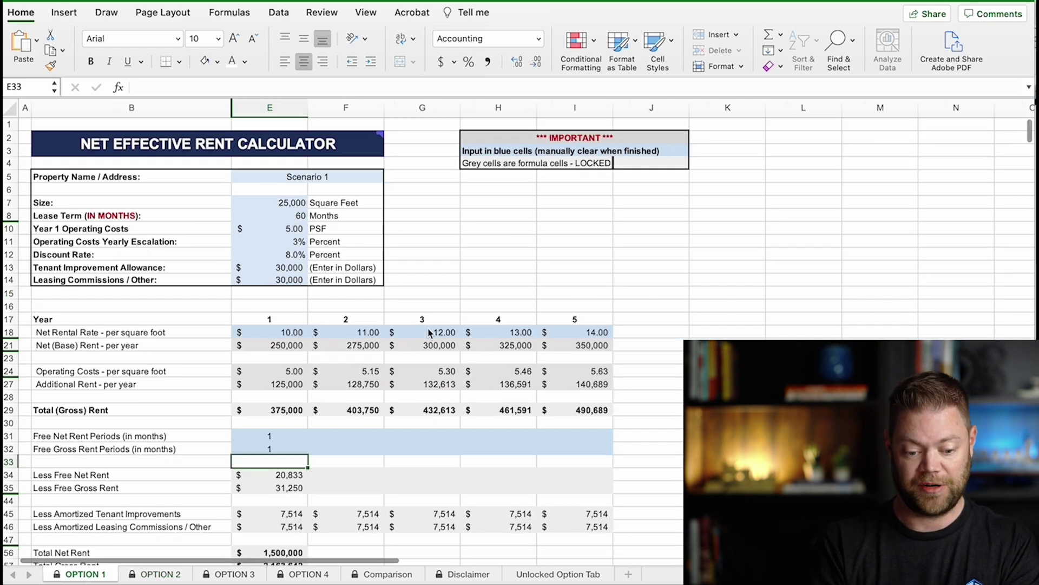
{"action": "left_click", "coordinate": [176, 575]}
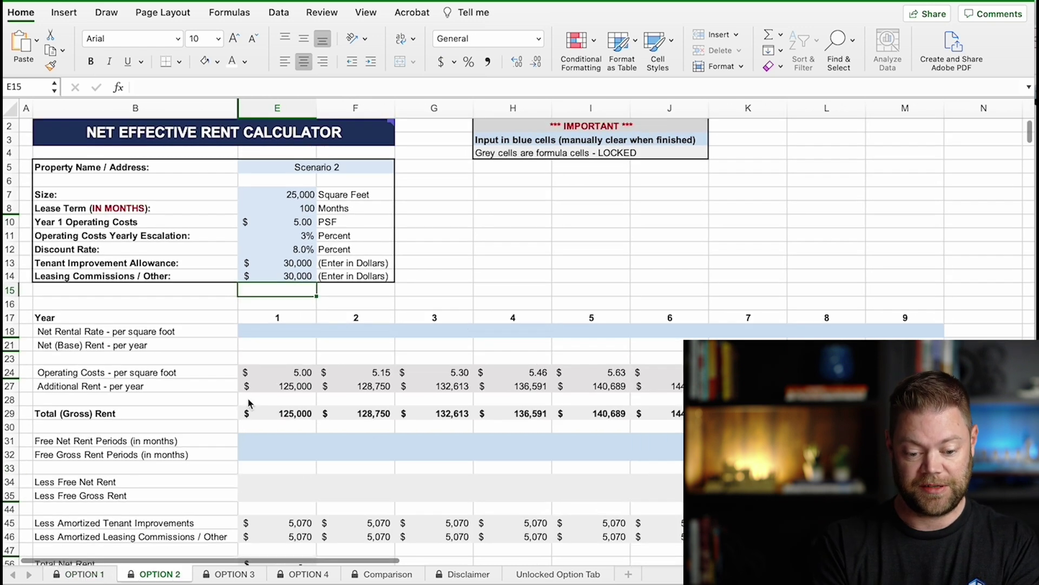
{"action": "left_click", "coordinate": [298, 332]}
{"action": "type", "text": "10"}
{"action": "key", "text": "Tab"}
{"action": "type", "text": "1"}
{"action": "key", "text": "Tab"}
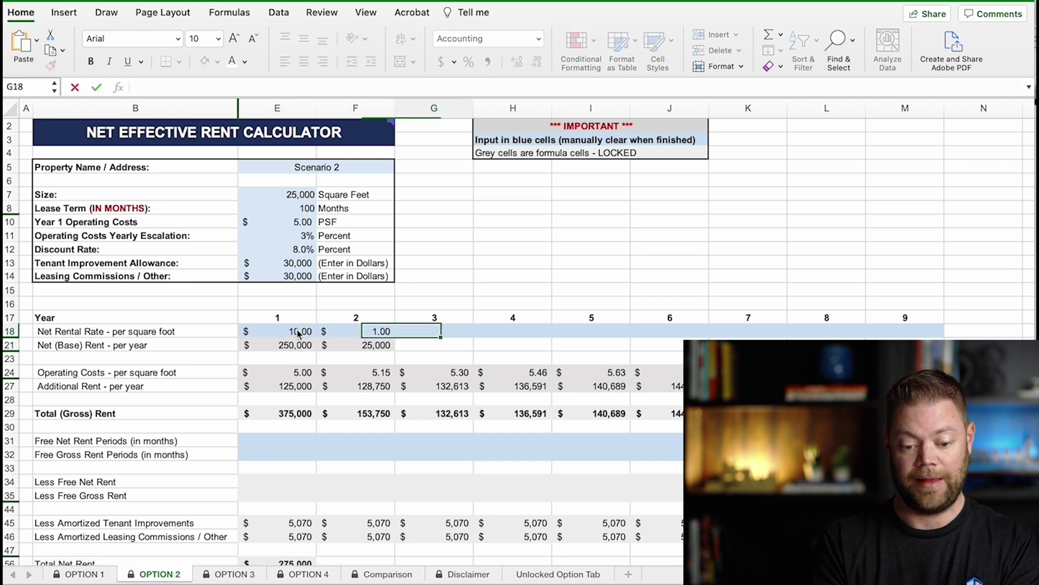
{"action": "key", "text": "shift+Tab"}
{"action": "type", "text": "11"}
{"action": "key", "text": "Tab"}
{"action": "type", "text": "12"}
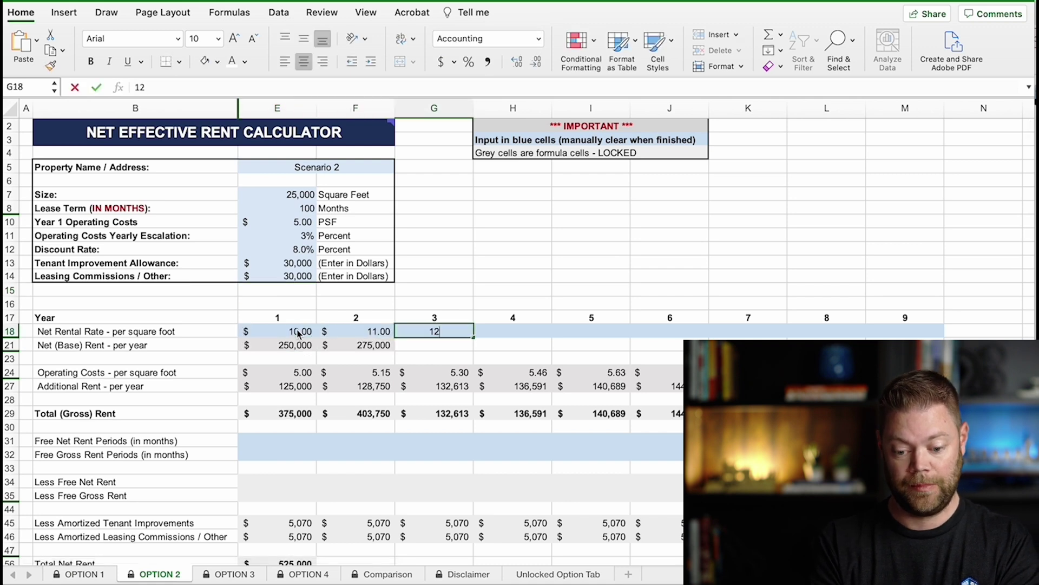
Continue the net rates at $13, $14, $15, $16, $17 and $18 for years 4–9.
{"action": "key", "text": "Tab"}
{"action": "type", "text": "13"}
{"action": "key", "text": "Tab"}
{"action": "type", "text": "14"}
{"action": "key", "text": "Tab"}
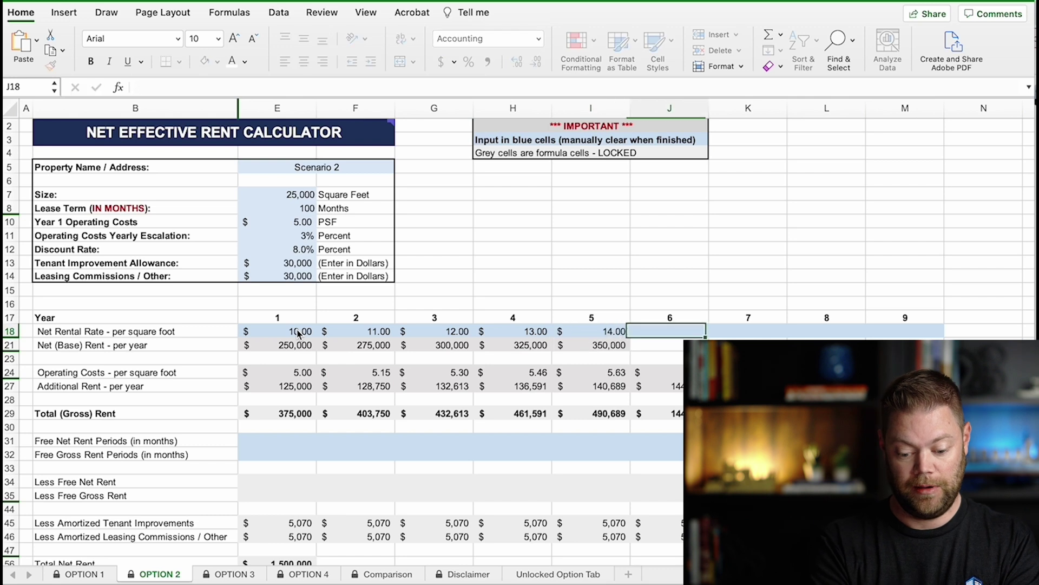
{"action": "type", "text": "15"}
{"action": "key", "text": "Tab"}
{"action": "type", "text": "16"}
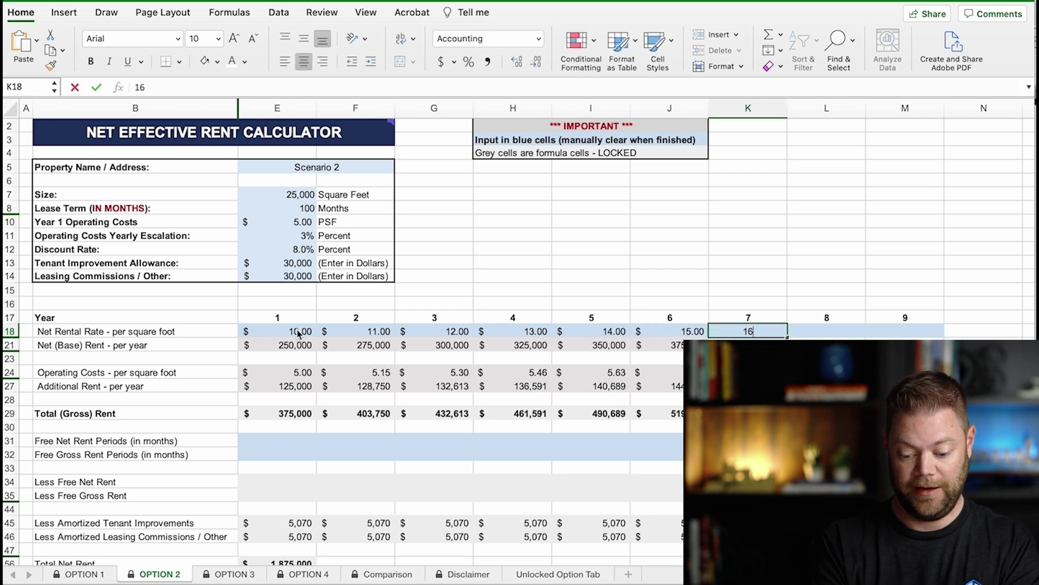
{"action": "key", "text": "Tab"}
{"action": "type", "text": "17"}
{"action": "key", "text": "Tab"}
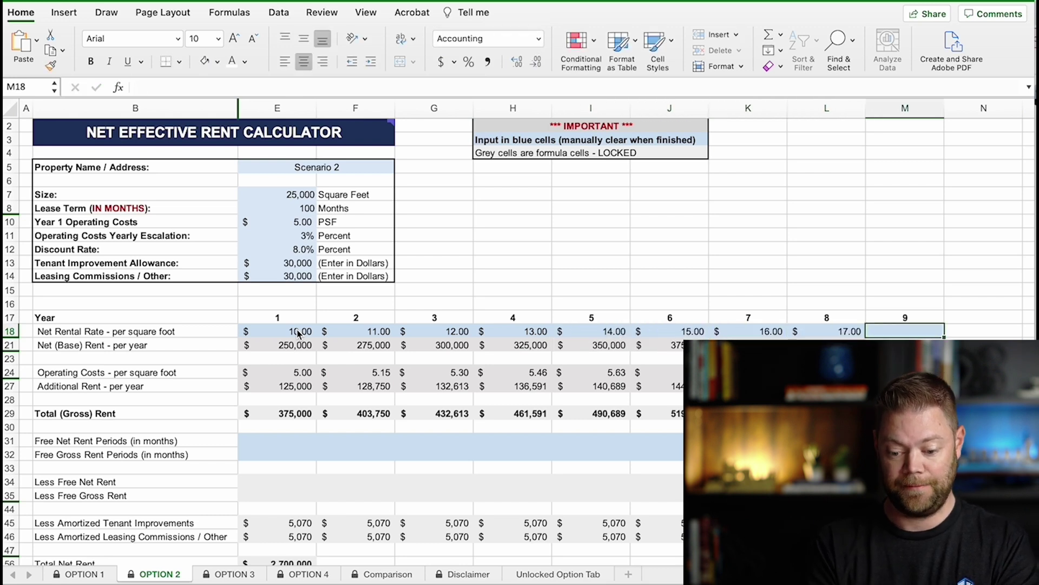
{"action": "type", "text": "18"}
{"action": "key", "text": "Return"}
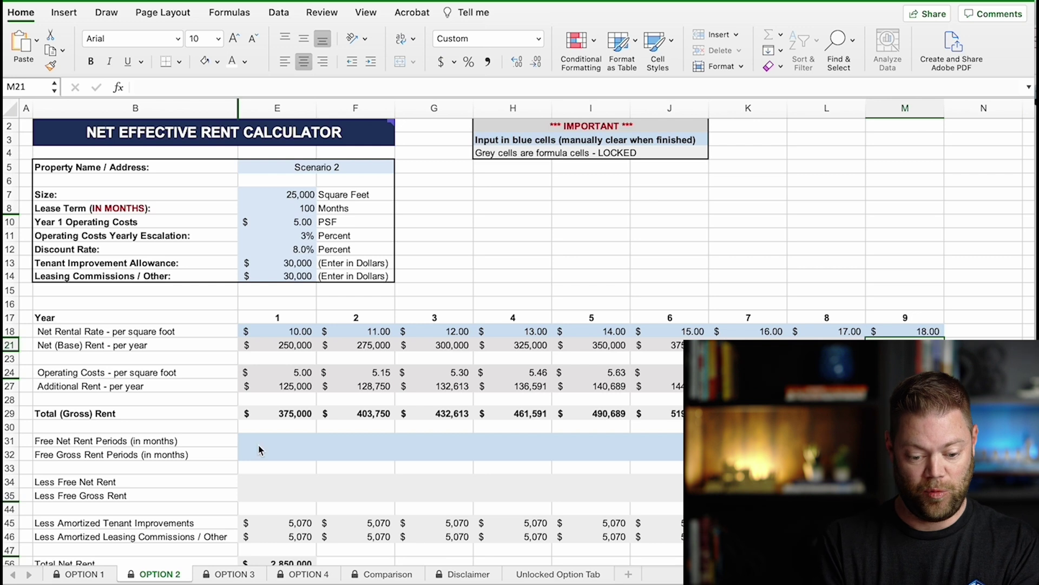
Enter 1 in the free net and free gross rent month cells and review the totals below.
{"action": "left_click", "coordinate": [299, 443]}
{"action": "type", "text": "1"}
{"action": "key", "text": "Return"}
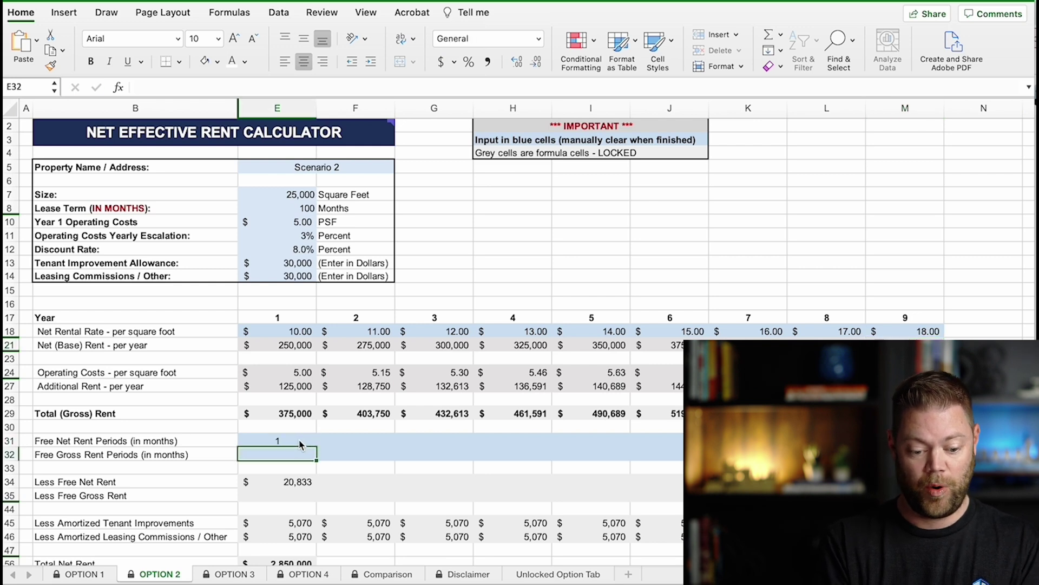
{"action": "type", "text": "1"}
{"action": "key", "text": "Return"}
{"action": "scroll", "coordinate": [299, 444], "scroll_direction": "down", "scroll_amount": 3}
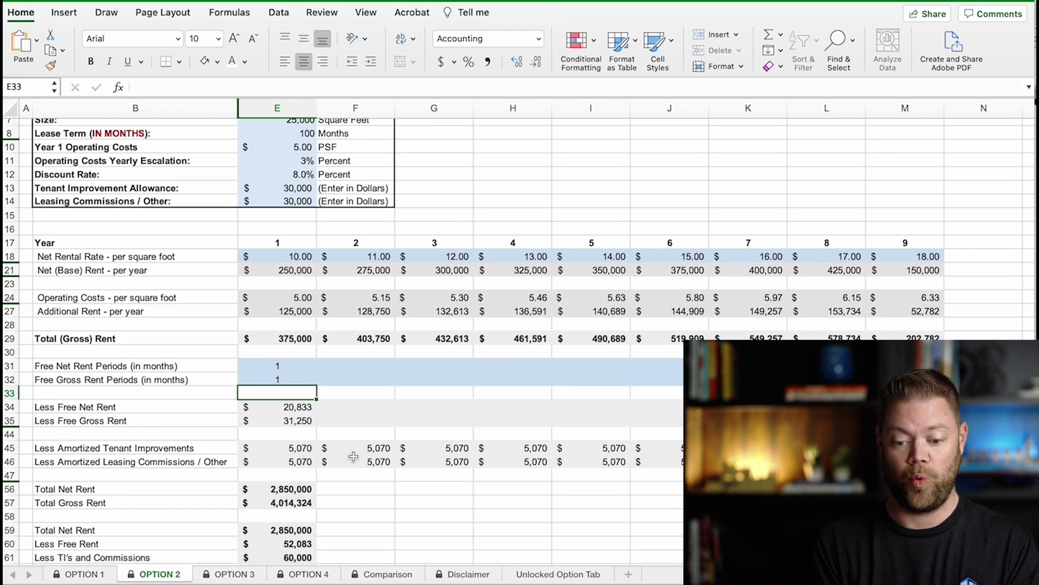
{"action": "scroll", "coordinate": [354, 456], "scroll_direction": "down", "scroll_amount": 1}
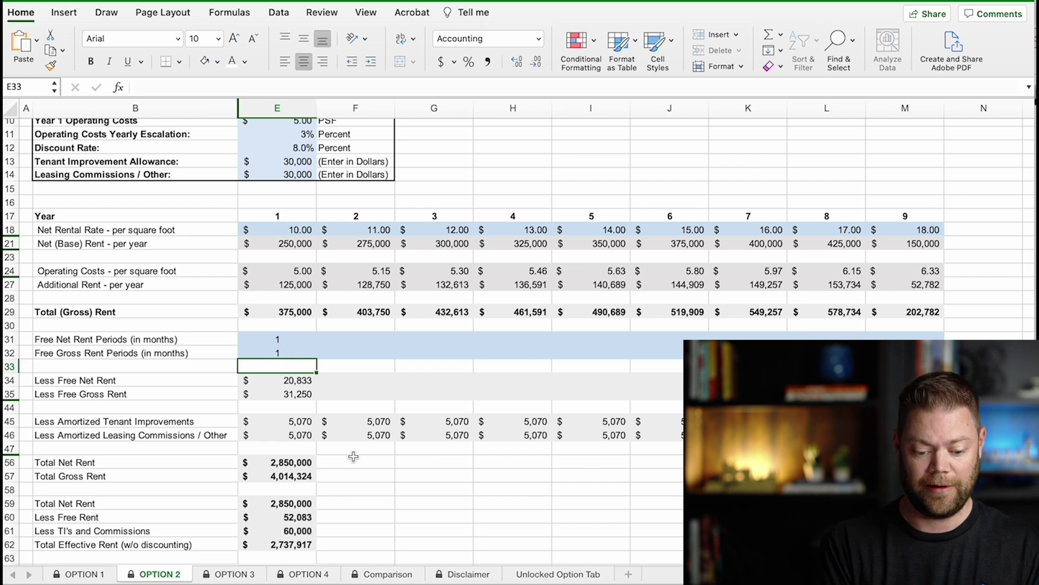
{"action": "scroll", "coordinate": [354, 456], "scroll_direction": "down", "scroll_amount": 5}
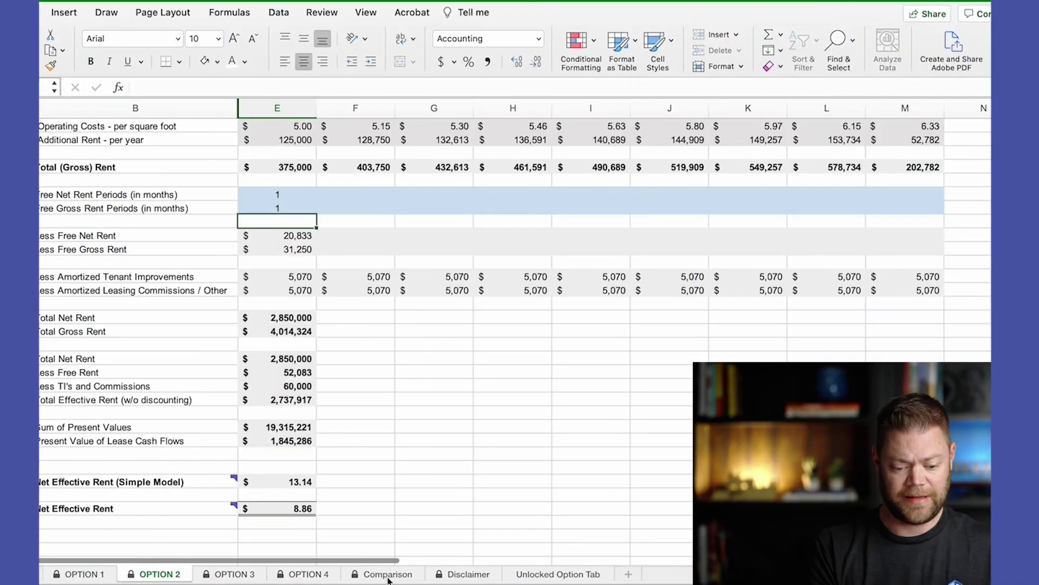
{"action": "left_click", "coordinate": [388, 576]}
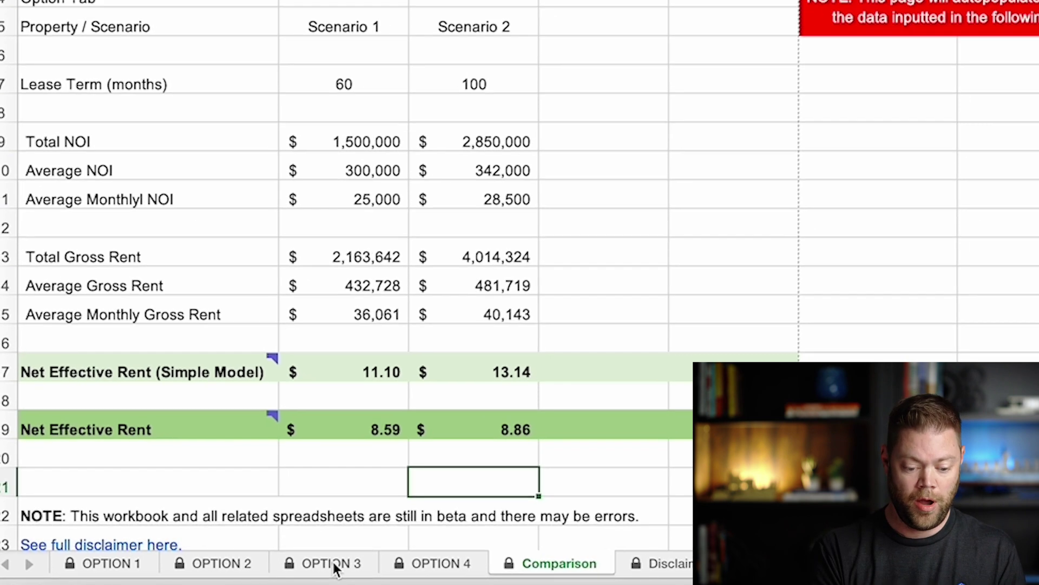
Switch to the blank OPTION 3 calculator sheet.
{"action": "left_click", "coordinate": [347, 561]}
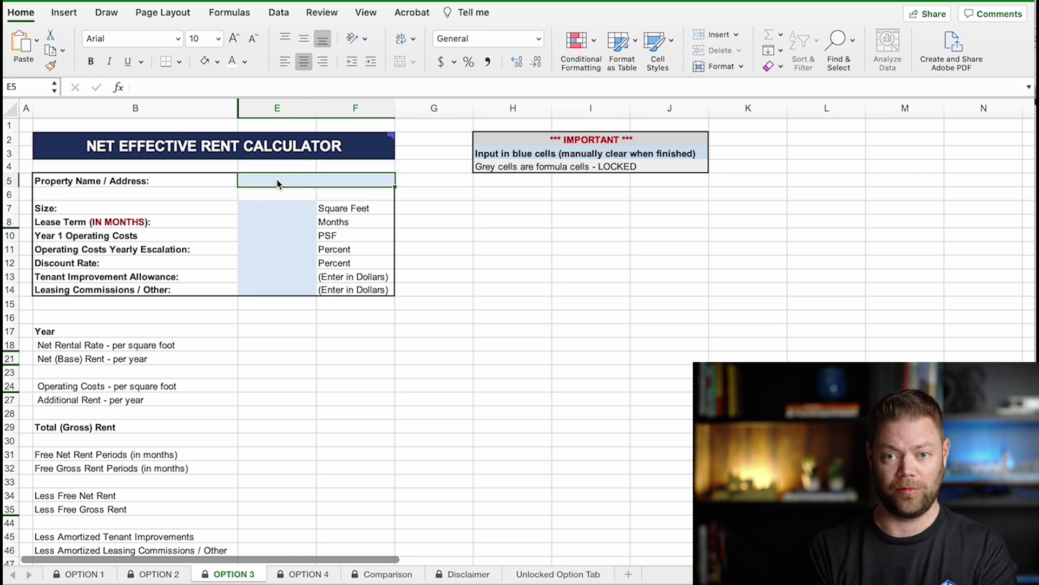
Enter the property name Scenario 3, a 25,000 sq ft size and an 84-month term.
{"action": "type", "text": "Sc"}
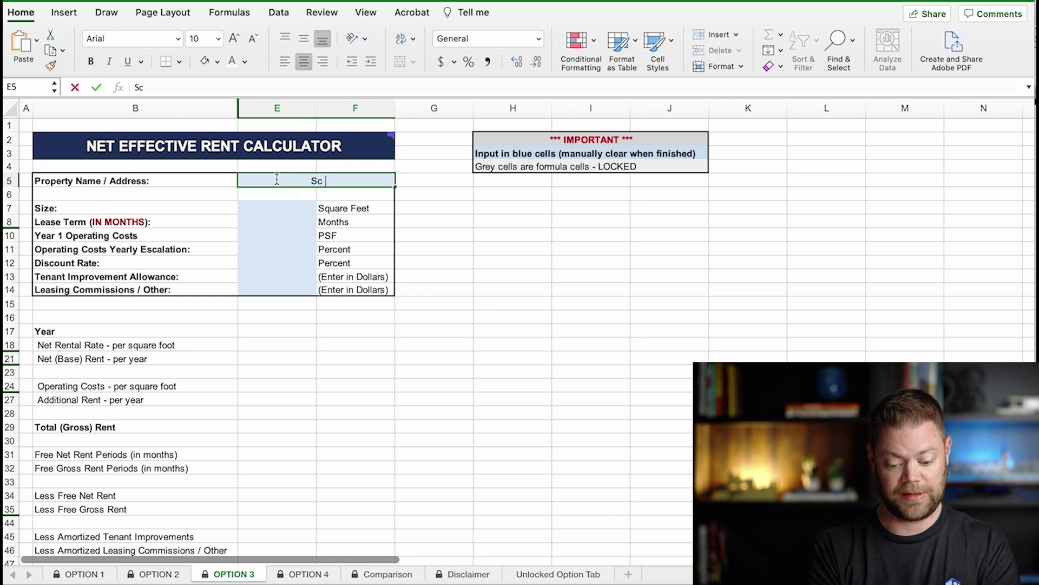
{"action": "type", "text": "enario 3"}
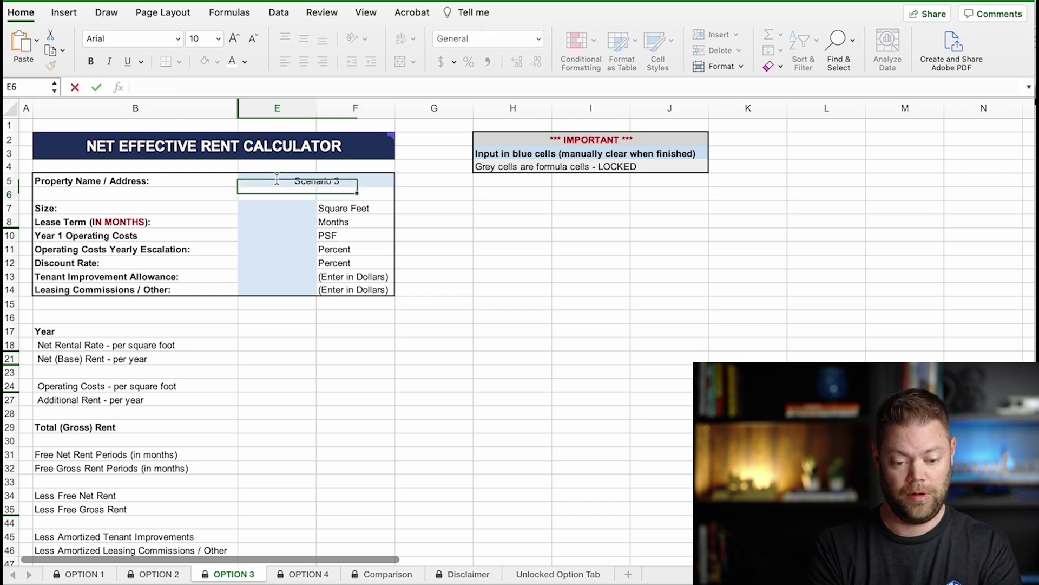
{"action": "key", "text": "Return"}
{"action": "type", "text": "25000"}
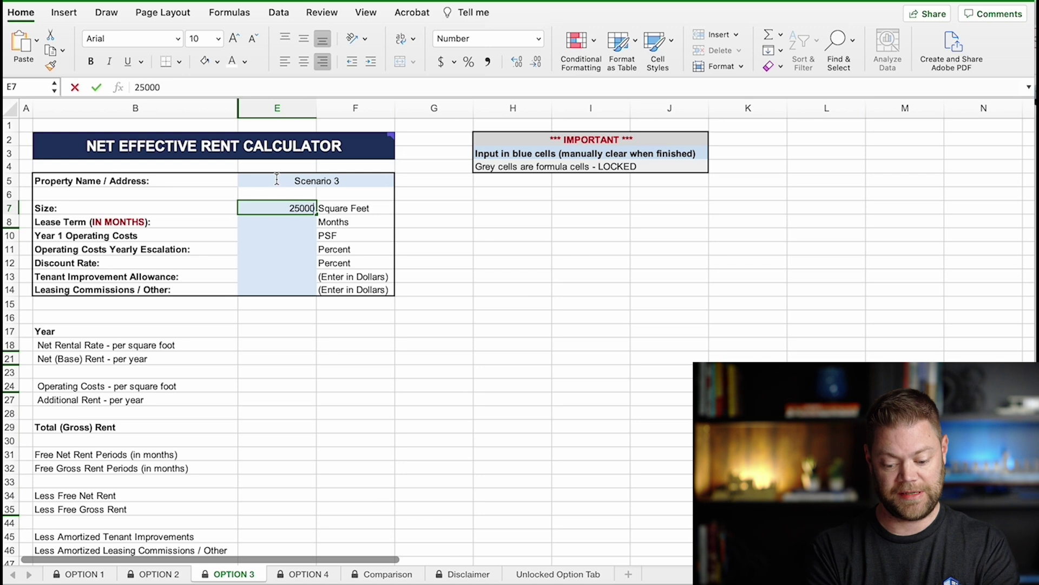
{"action": "key", "text": "Return"}
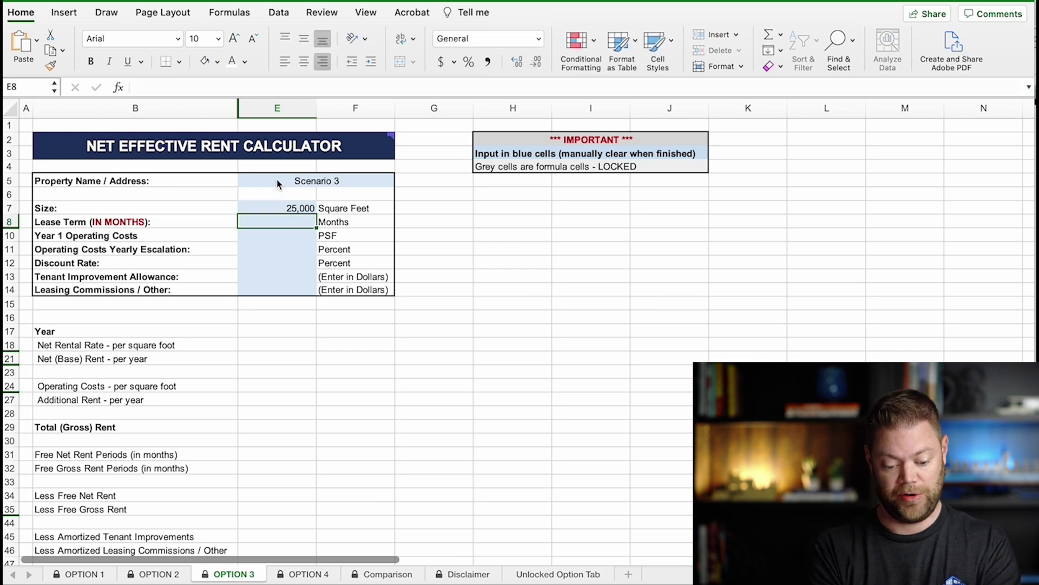
{"action": "type", "text": "84"}
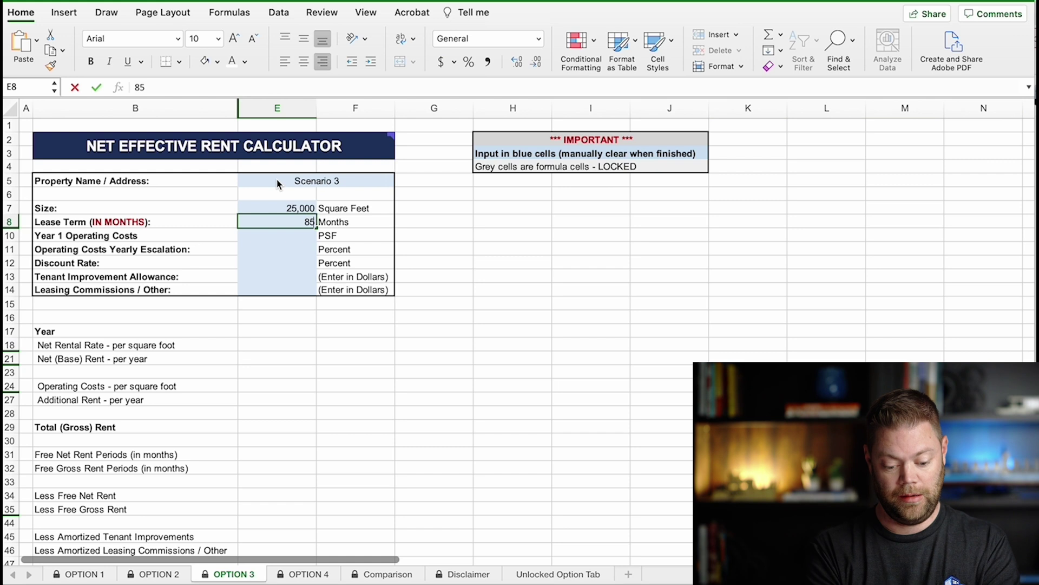
{"action": "key", "text": "Return"}
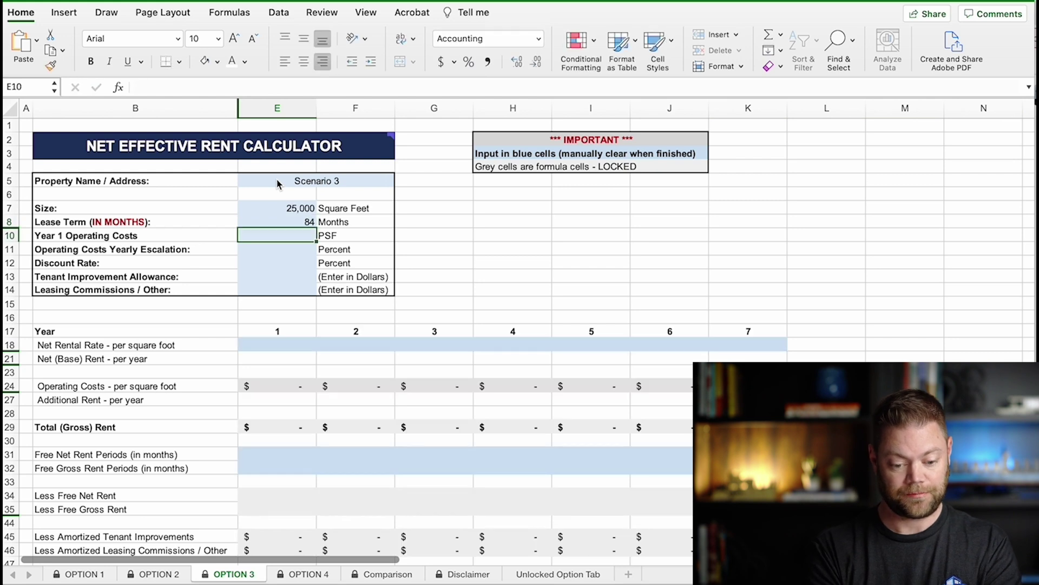
Set $5.00 year-1 operating costs, 3% yearly escalation and an 8% discount rate.
{"action": "type", "text": "5"}
{"action": "key", "text": "Return"}
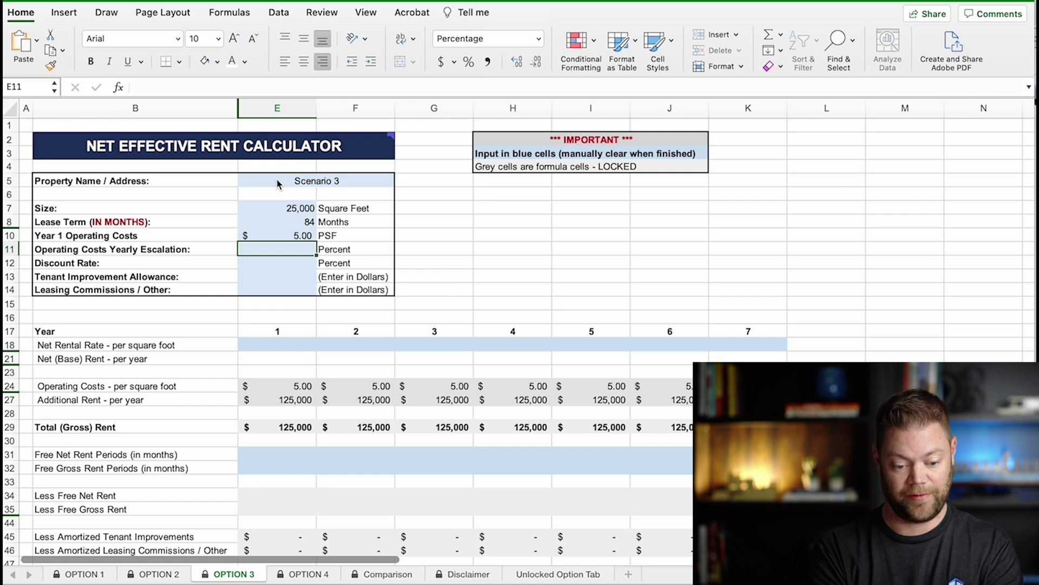
{"action": "type", "text": "3"}
{"action": "key", "text": "Return"}
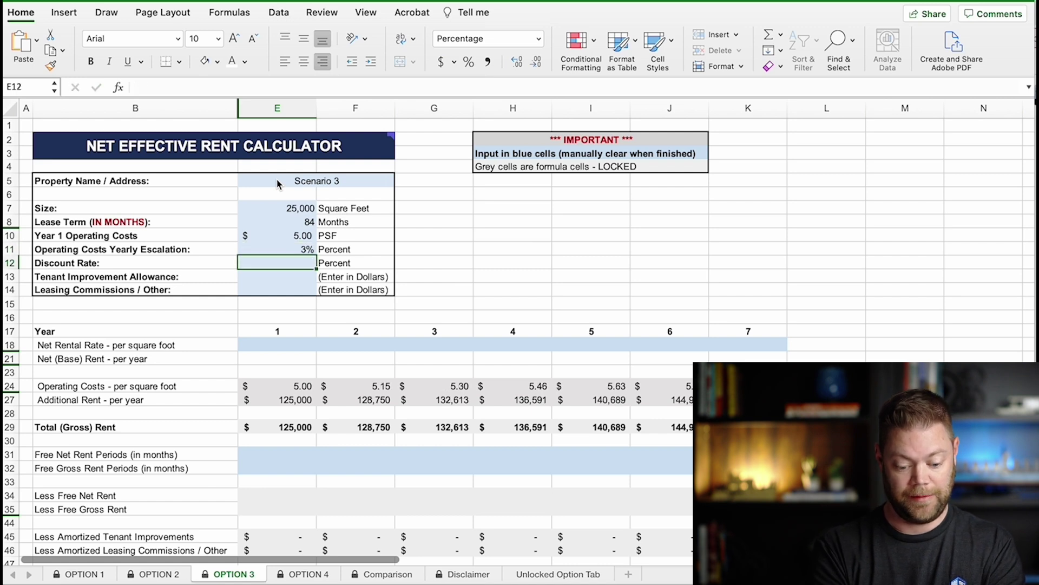
{"action": "type", "text": "8"}
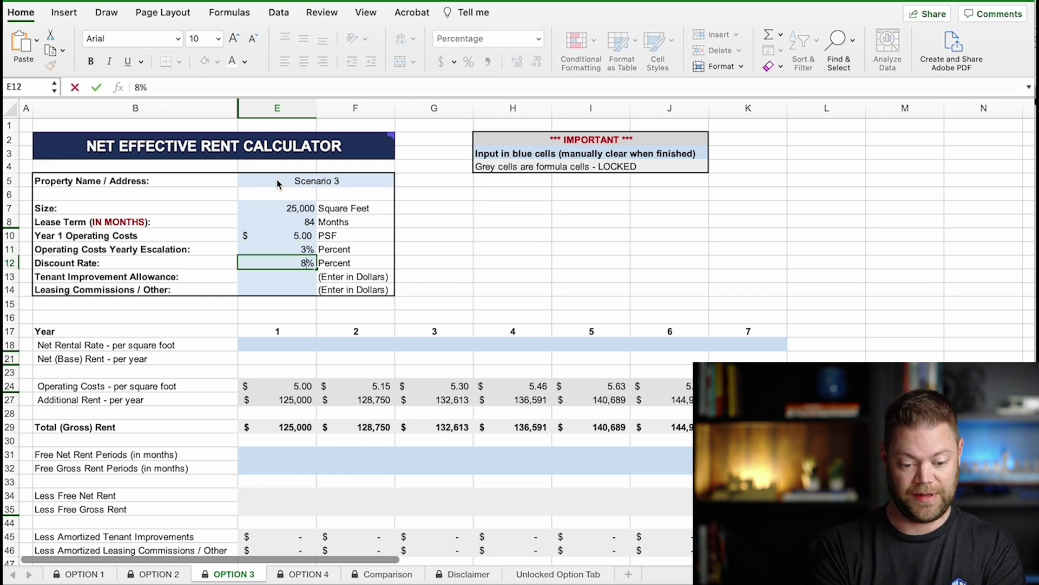
{"action": "key", "text": "Return"}
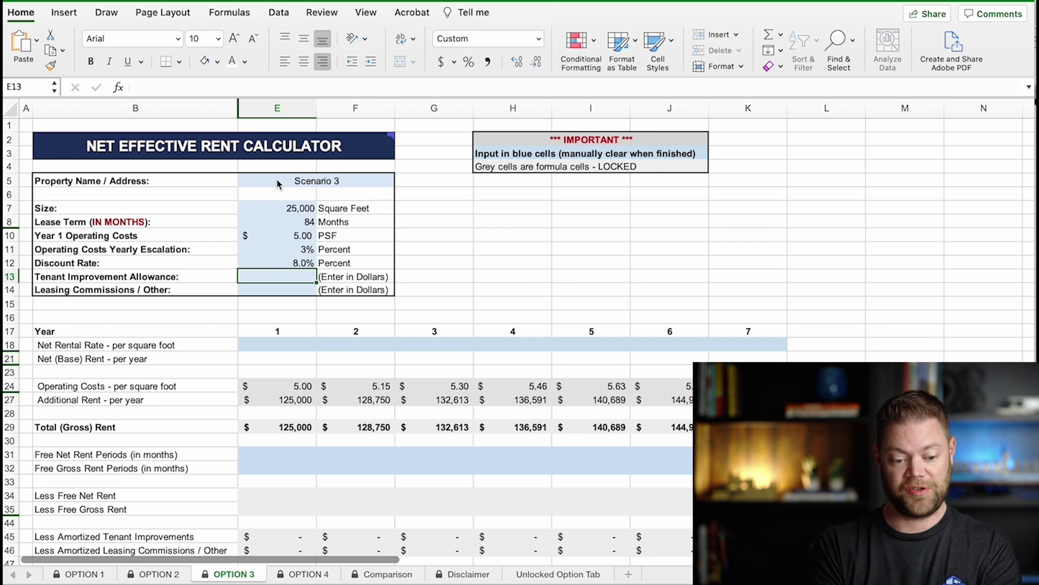
{"action": "key", "text": "Down"}
{"action": "key", "text": "Down"}
{"action": "key", "text": "Down"}
{"action": "key", "text": "Down"}
{"action": "key", "text": "Down"}
{"action": "key", "text": "Down"}
{"action": "key", "text": "Down"}
{"action": "key", "text": "Down"}
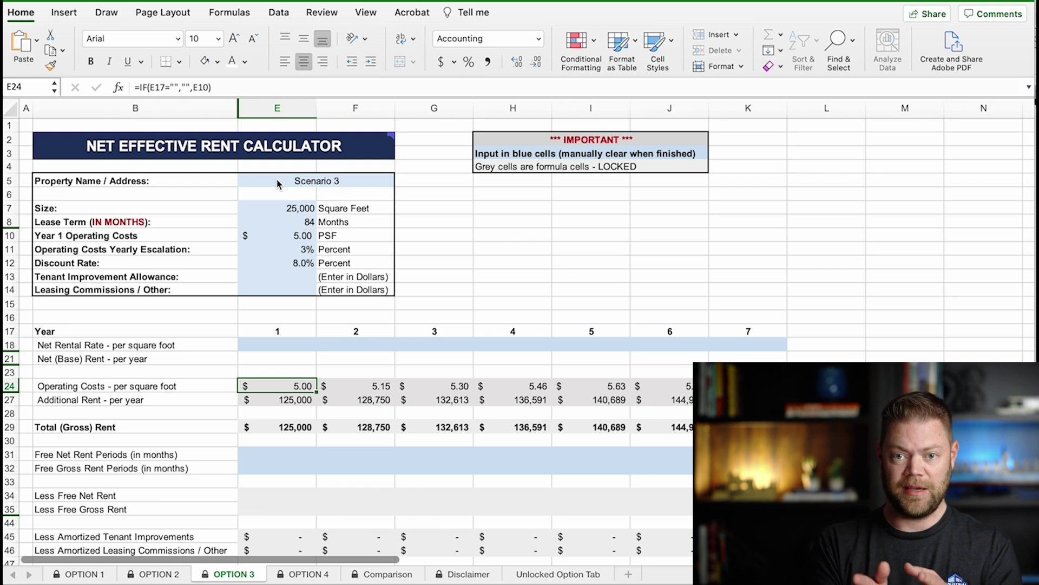
Enter a $10.00 net rental rate for years 1 and 2 in E18 and F18.
{"action": "key", "text": "Up"}
{"action": "key", "text": "Up"}
{"action": "key", "text": "Up"}
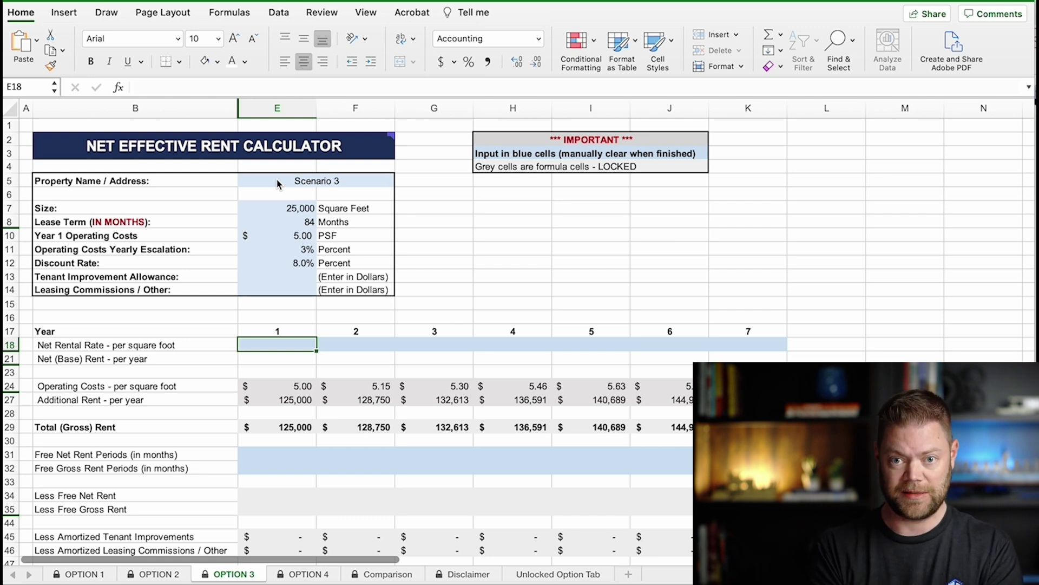
{"action": "type", "text": "10"}
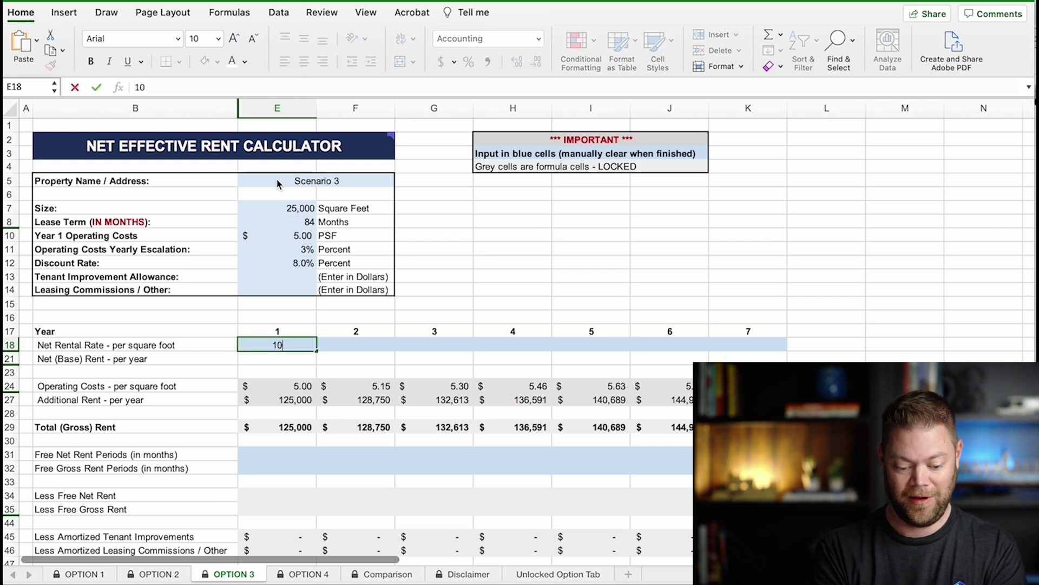
{"action": "key", "text": "Tab"}
{"action": "type", "text": "10"}
{"action": "key", "text": "Return"}
Fill years 3 through 7 (G18–K18) with the same $10.00 net rental rate.
{"action": "key", "text": "Up"}
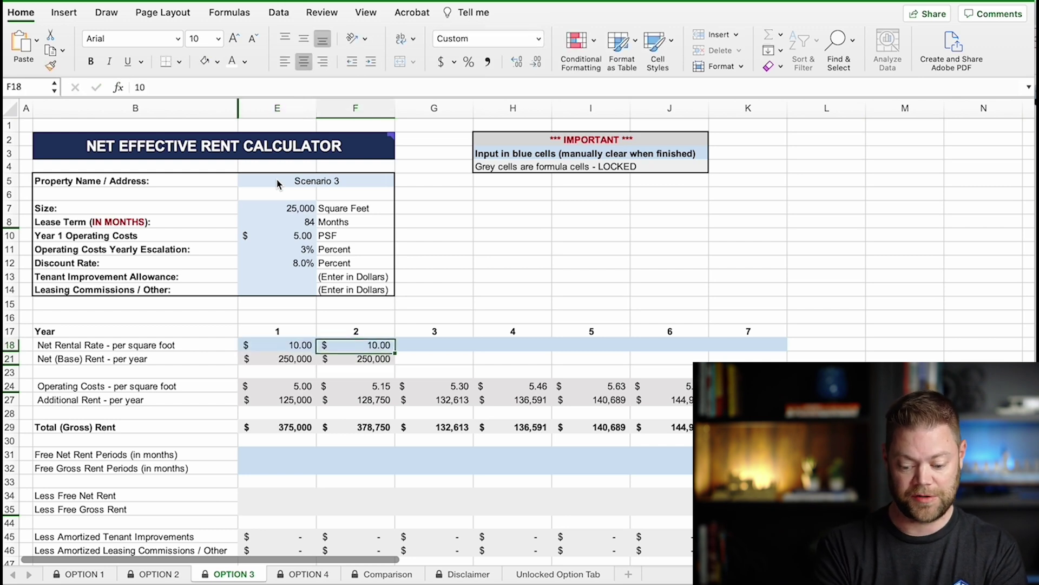
{"action": "key", "text": "Up"}
{"action": "key", "text": "Right"}
{"action": "key", "text": "Down"}
{"action": "type", "text": "10"}
{"action": "key", "text": "Tab"}
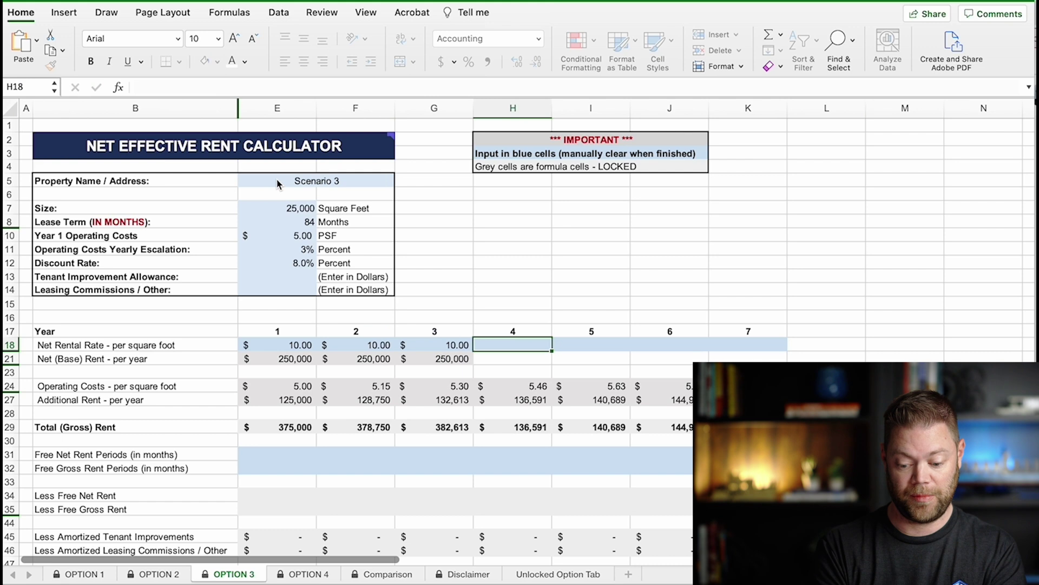
{"action": "type", "text": "10"}
{"action": "key", "text": "Tab"}
{"action": "type", "text": "10"}
{"action": "key", "text": "Tab"}
{"action": "type", "text": "10"}
{"action": "key", "text": "Tab"}
{"action": "type", "text": "10"}
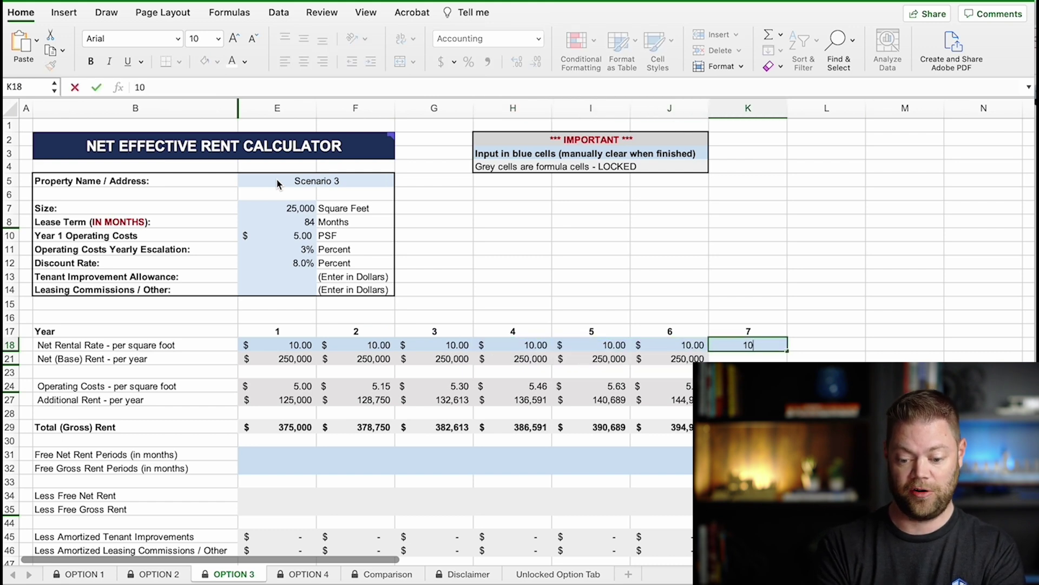
{"action": "key", "text": "Down"}
{"action": "scroll", "coordinate": [277, 184], "scroll_direction": "down", "scroll_amount": 1}
{"action": "scroll", "coordinate": [276, 184], "scroll_direction": "down", "scroll_amount": 10}
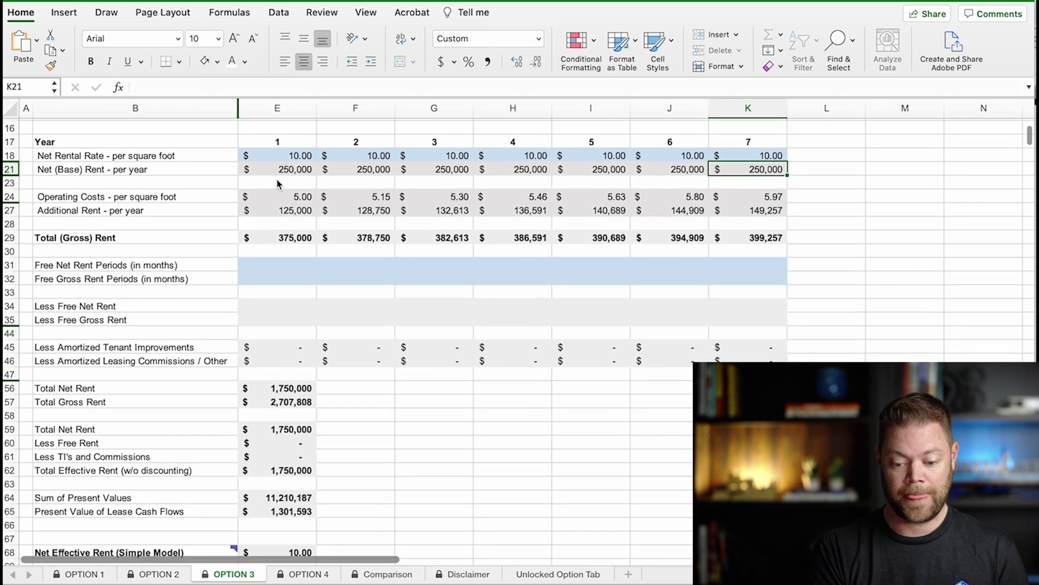
{"action": "scroll", "coordinate": [277, 184], "scroll_direction": "up", "scroll_amount": 1}
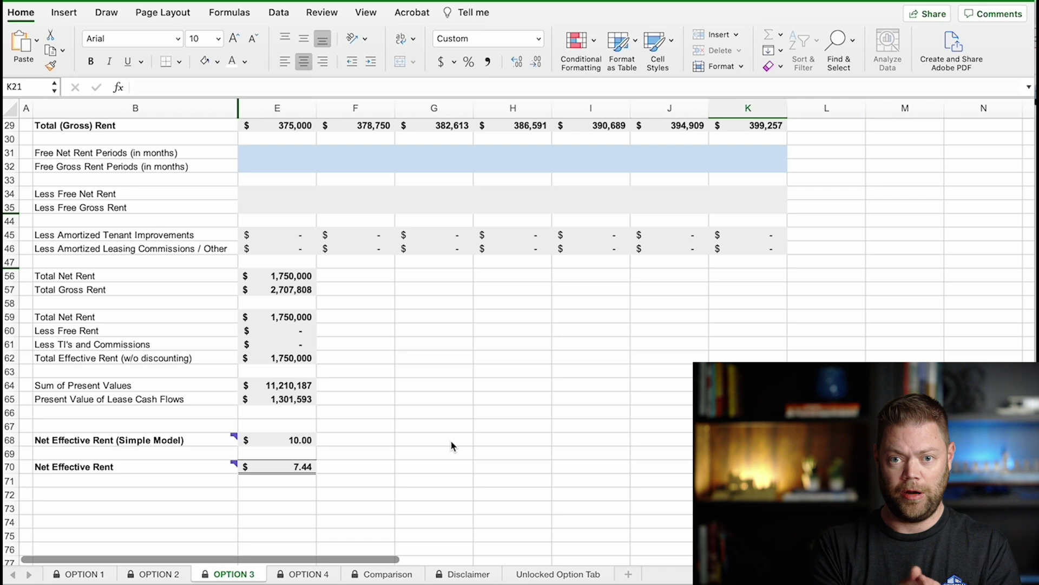
{"action": "scroll", "coordinate": [453, 445], "scroll_direction": "up", "scroll_amount": 1}
{"action": "scroll", "coordinate": [452, 445], "scroll_direction": "up", "scroll_amount": 5}
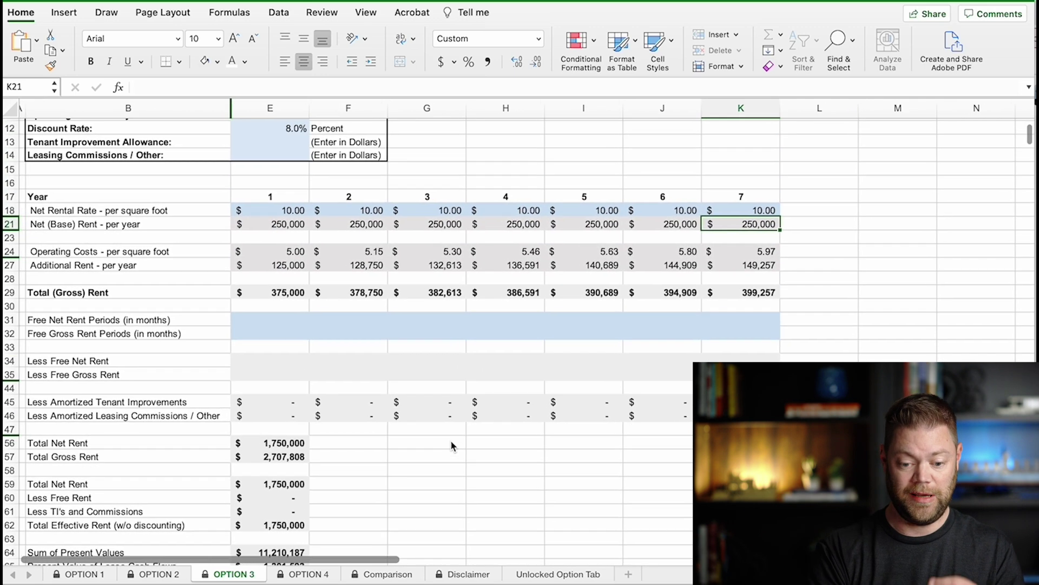
{"action": "scroll", "coordinate": [451, 444], "scroll_direction": "up", "scroll_amount": 1}
{"action": "scroll", "coordinate": [451, 444], "scroll_direction": "left", "scroll_amount": 1}
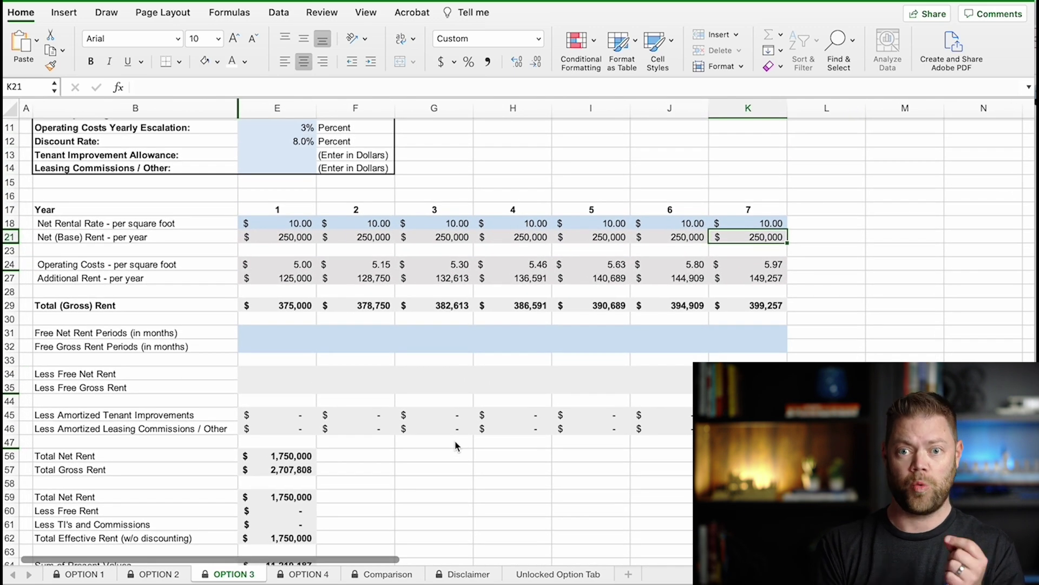
{"action": "scroll", "coordinate": [455, 445], "scroll_direction": "up", "scroll_amount": 5}
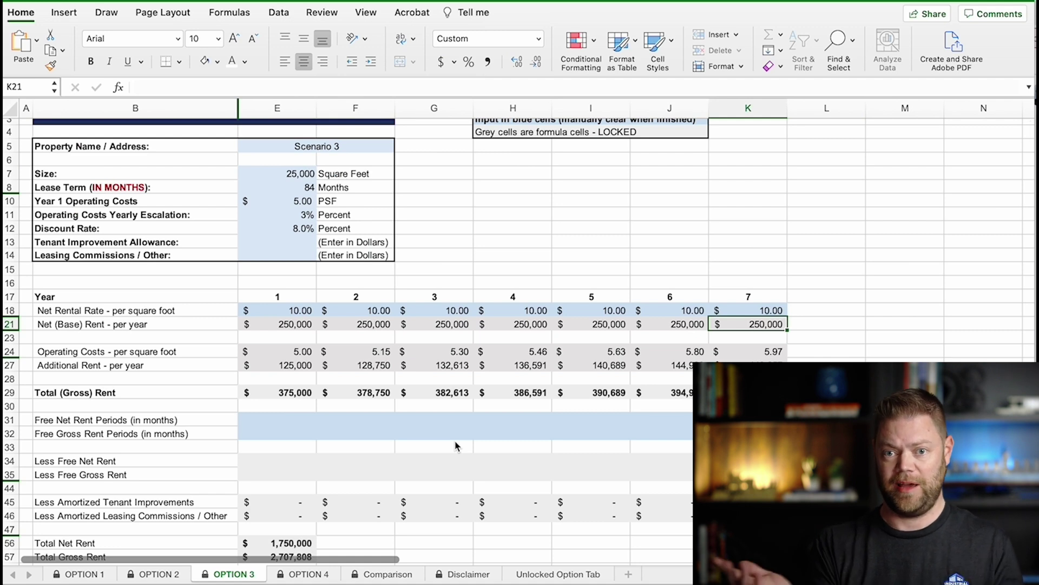
{"action": "scroll", "coordinate": [454, 445], "scroll_direction": "down", "scroll_amount": 5}
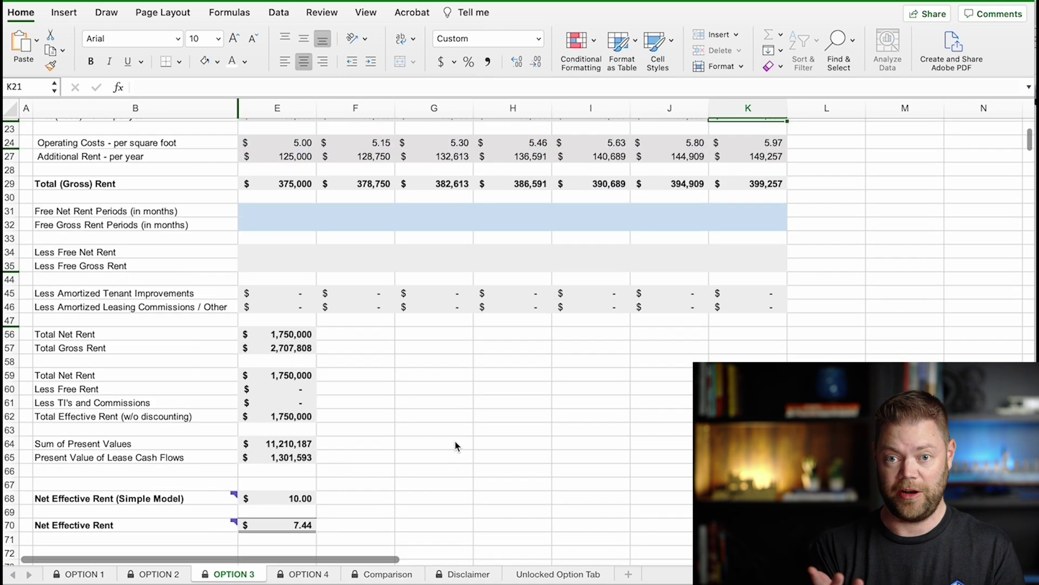
{"action": "scroll", "coordinate": [455, 445], "scroll_direction": "down", "scroll_amount": 1}
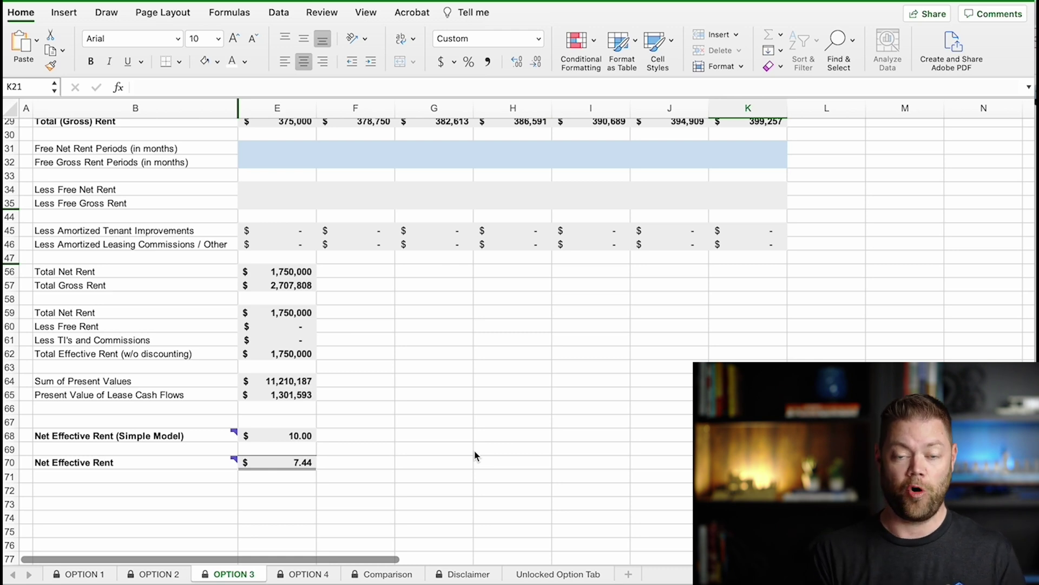
{"action": "scroll", "coordinate": [474, 456], "scroll_direction": "up", "scroll_amount": 10}
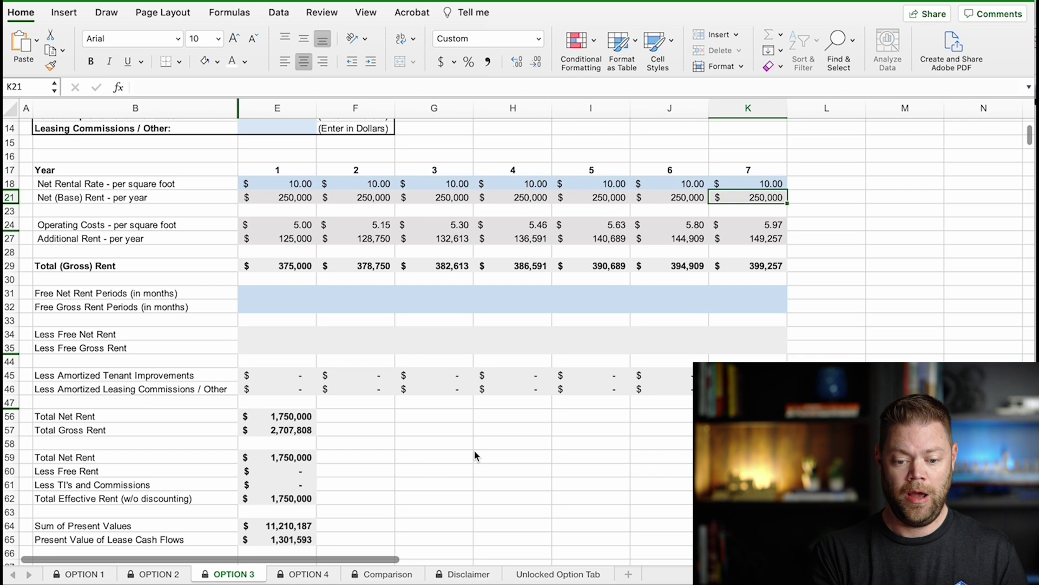